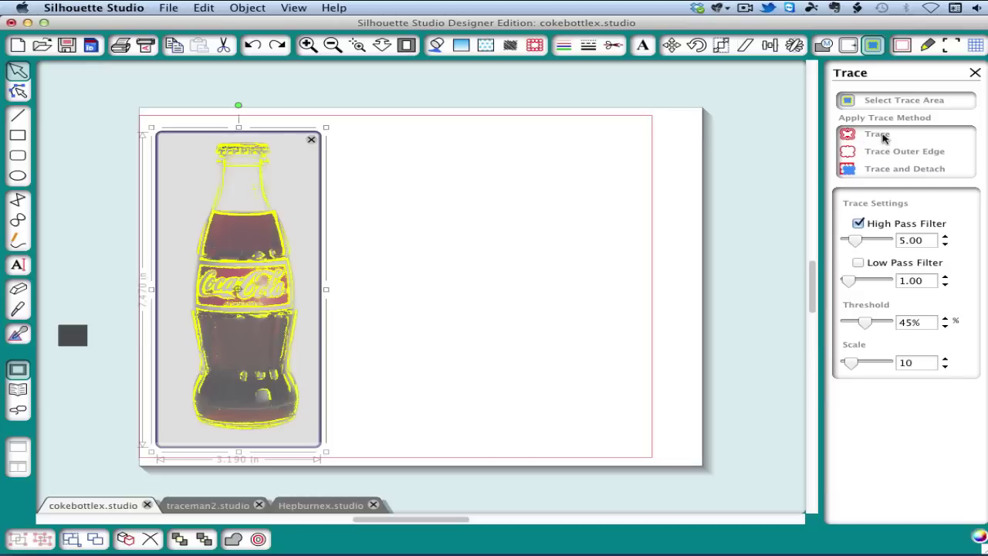
Trace the bottle with High Pass Filter 5.00 and a 45% threshold, and move the black-filled trace beside the photo.
{"action": "left_click", "coordinate": [884, 136]}
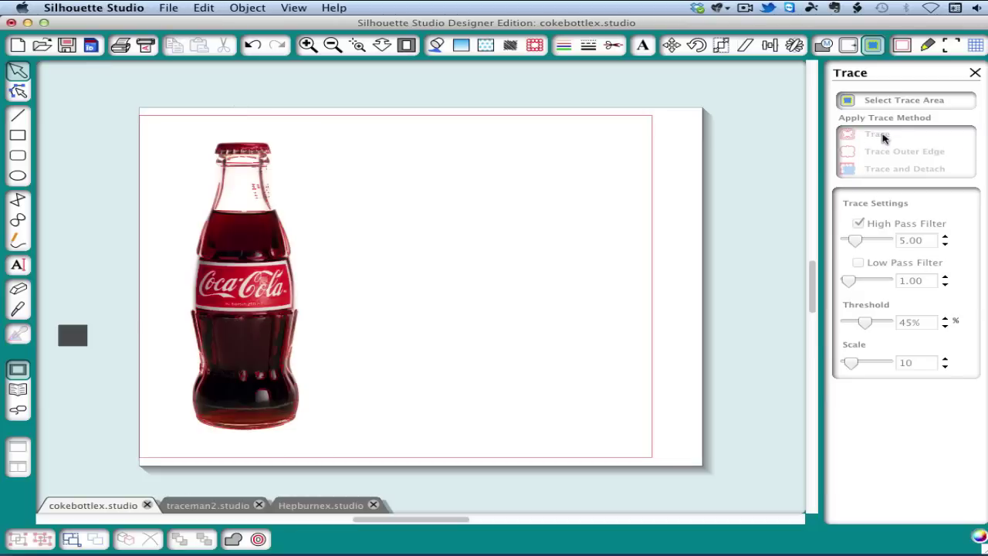
{"action": "left_click", "coordinate": [296, 246]}
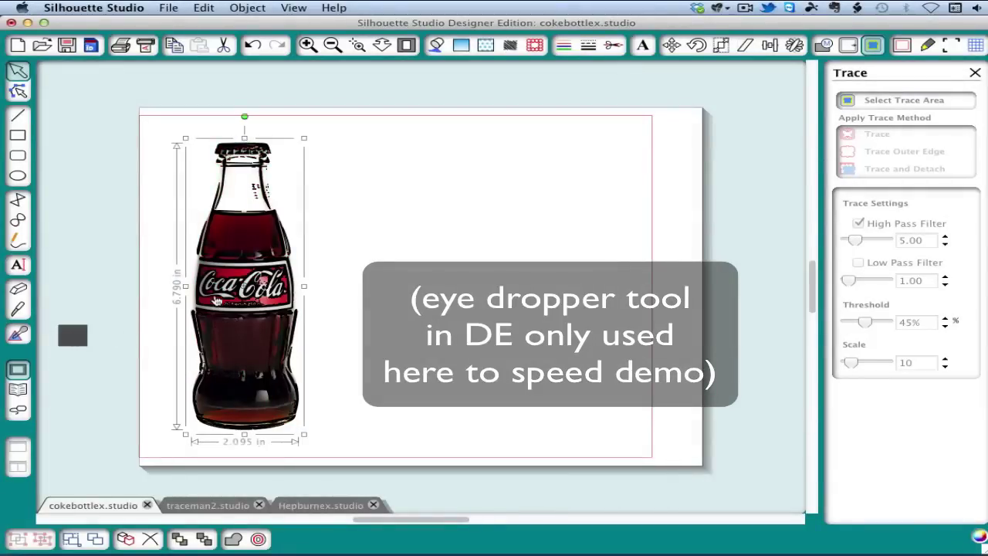
{"action": "left_click_drag", "start_coordinate": [253, 273], "coordinate": [403, 271]}
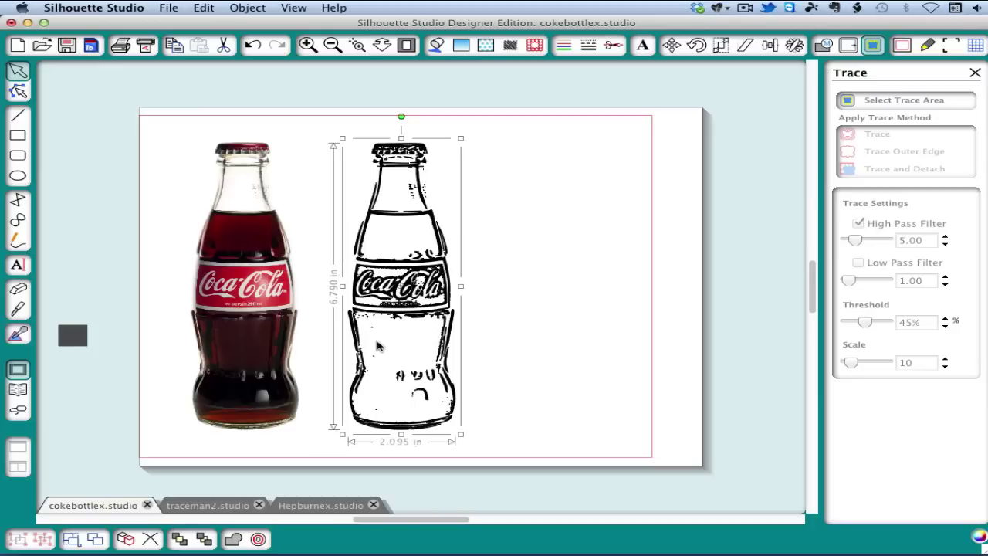
Trace the original bottle photo again with the High Pass Filter off, and place the black-filled trace beyond the first one.
{"action": "left_click", "coordinate": [881, 102]}
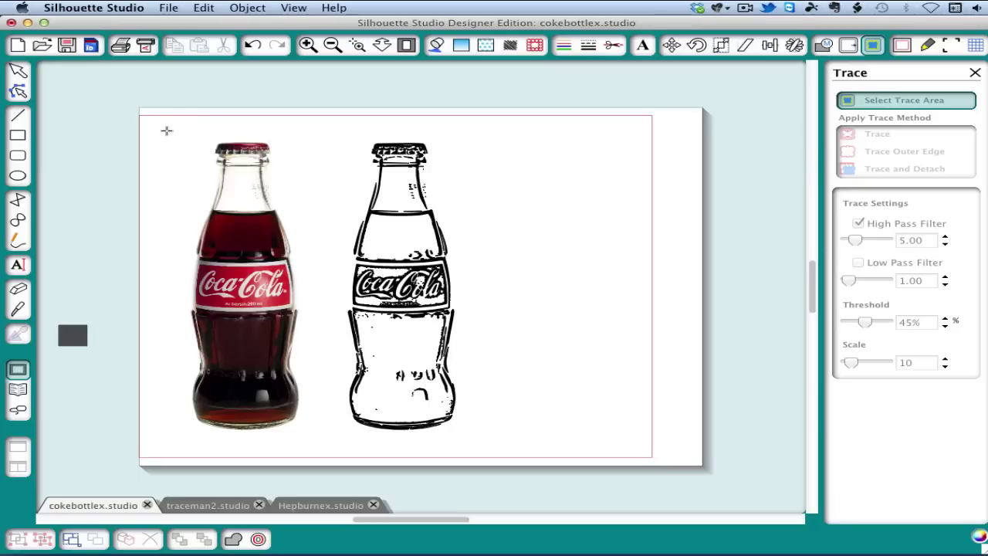
{"action": "mouse_move", "coordinate": [162, 129]}
{"action": "left_mouse_down"}
{"action": "mouse_move", "coordinate": [327, 454]}
{"action": "mouse_move", "coordinate": [322, 441]}
{"action": "left_mouse_up"}
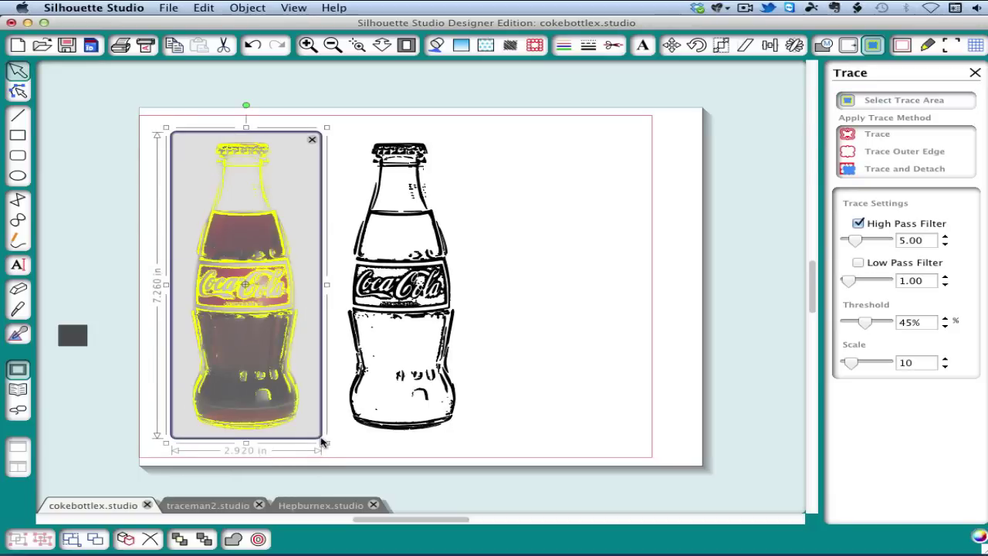
{"action": "left_click", "coordinate": [859, 224]}
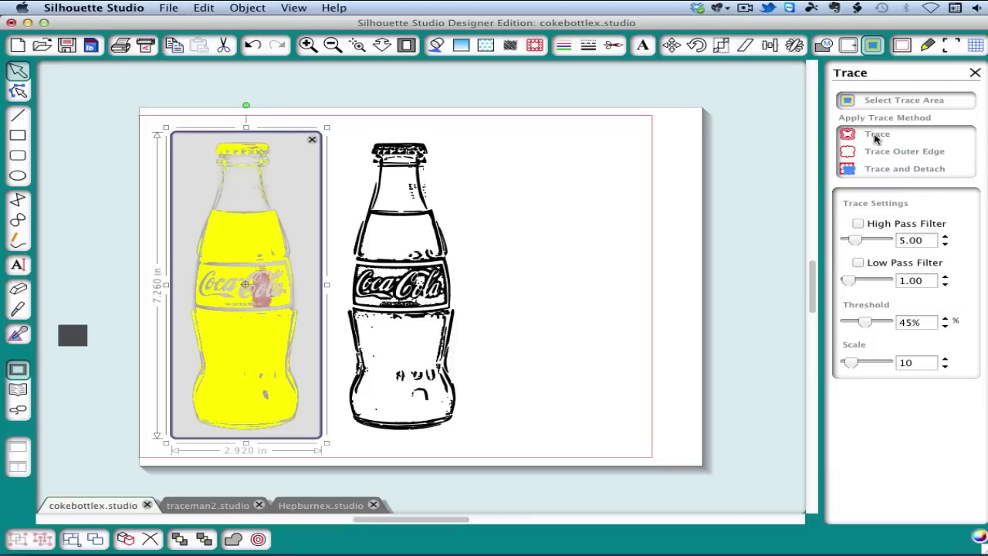
{"action": "left_click", "coordinate": [876, 137]}
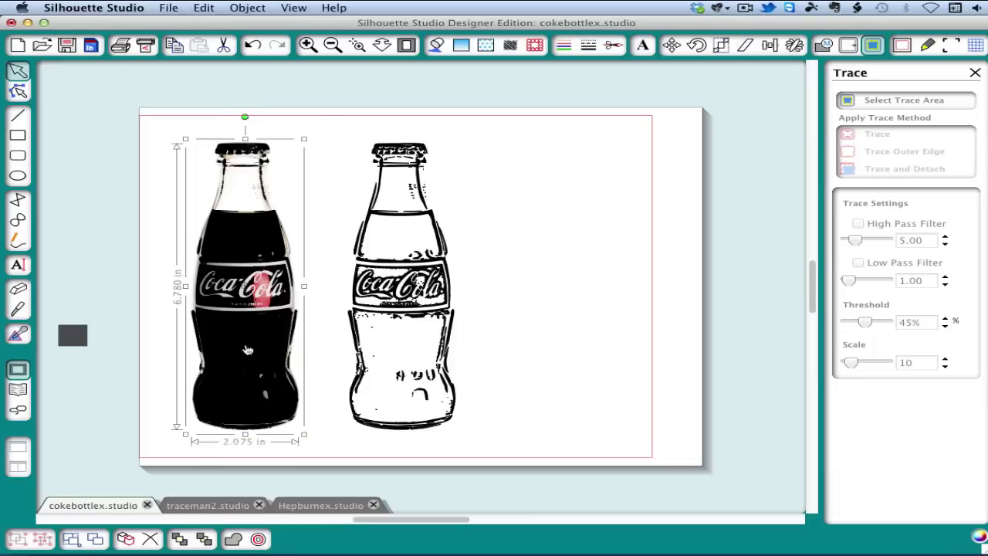
{"action": "left_click_drag", "start_coordinate": [247, 339], "coordinate": [530, 348]}
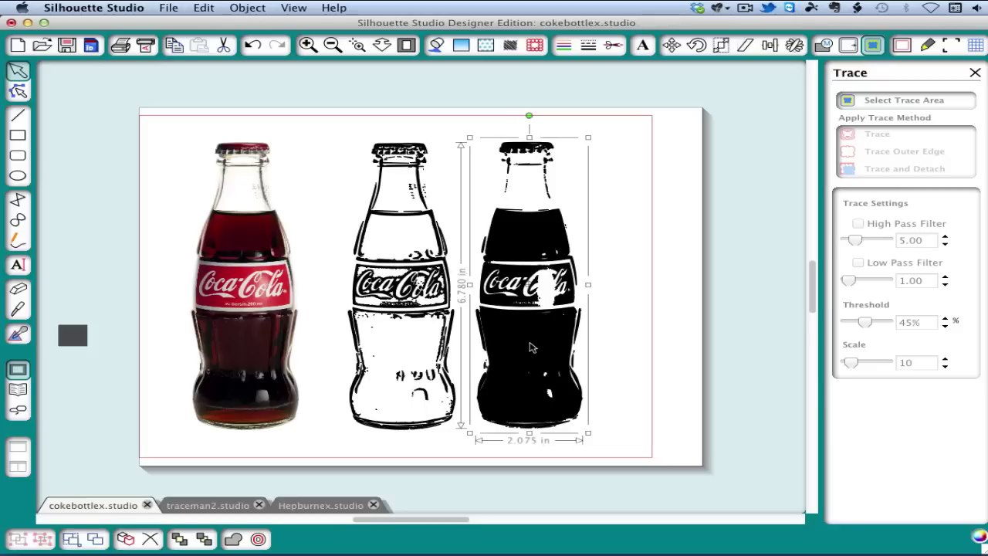
Select a trace area around the original bottle, enable the Low Pass Filter and set the threshold to 49%.
{"action": "mouse_move", "coordinate": [163, 137]}
{"action": "left_mouse_down"}
{"action": "mouse_move", "coordinate": [292, 351]}
{"action": "mouse_move", "coordinate": [328, 443]}
{"action": "left_mouse_up"}
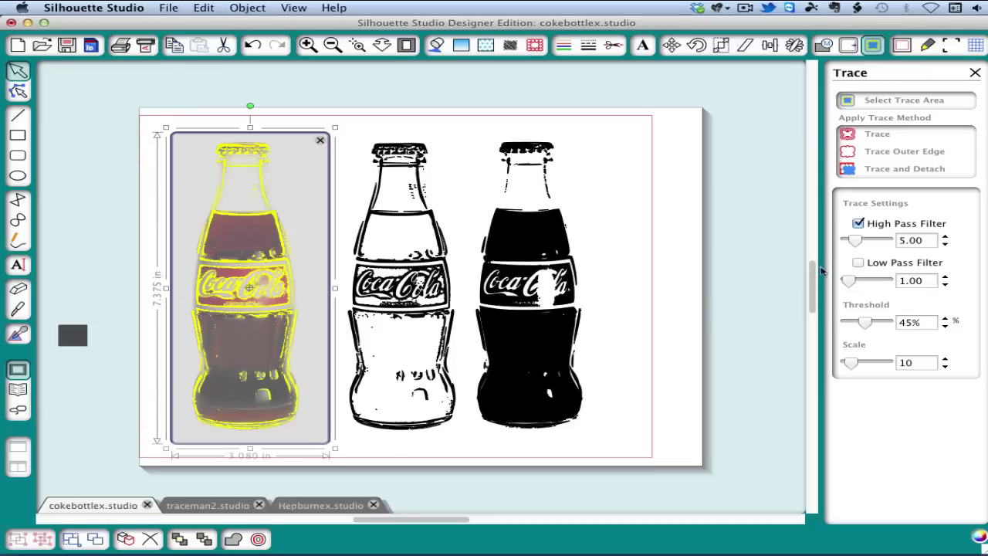
{"action": "left_click", "coordinate": [859, 263]}
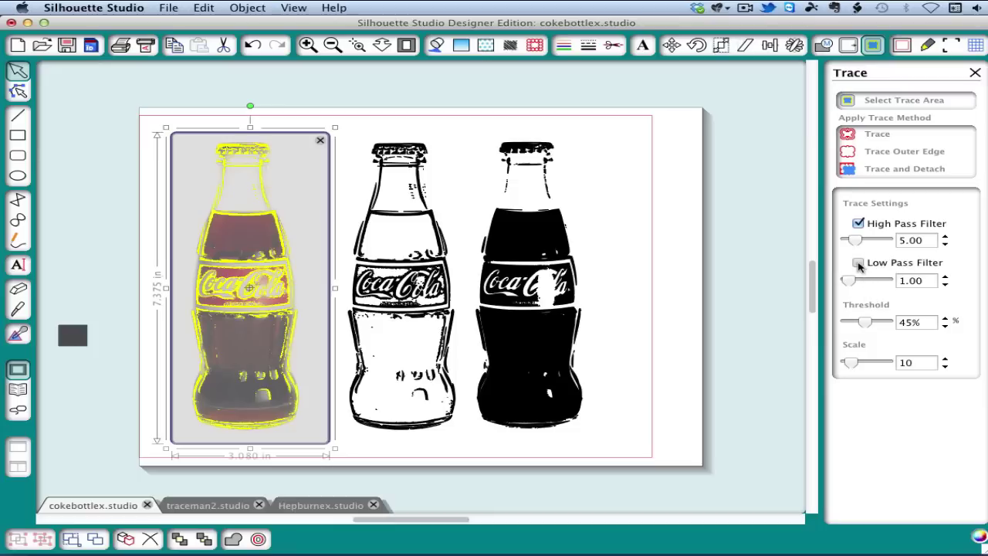
{"action": "left_click", "coordinate": [945, 319]}
{"action": "left_click", "coordinate": [945, 318]}
{"action": "left_click", "coordinate": [944, 319]}
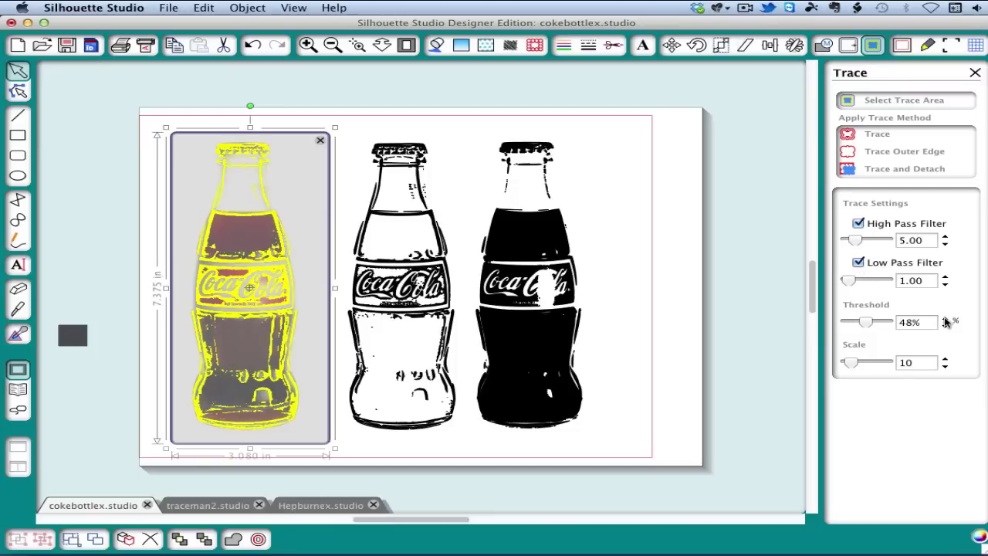
{"action": "left_click", "coordinate": [945, 319]}
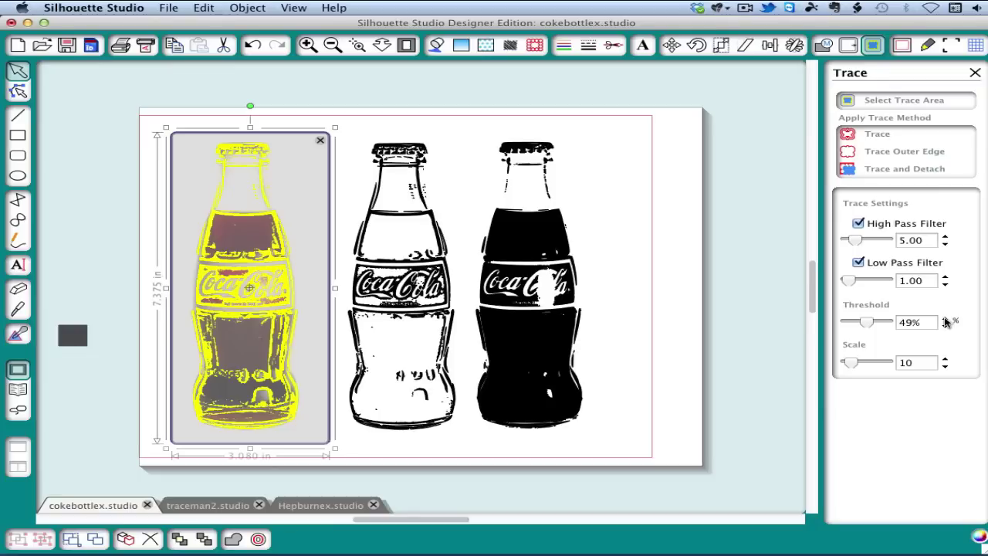
{"action": "left_click", "coordinate": [945, 319]}
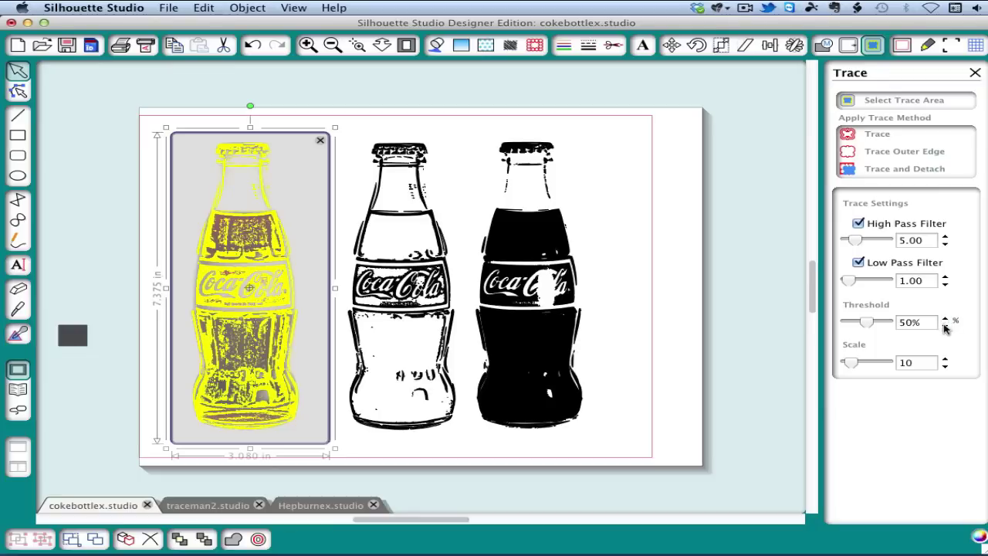
{"action": "left_click", "coordinate": [945, 326]}
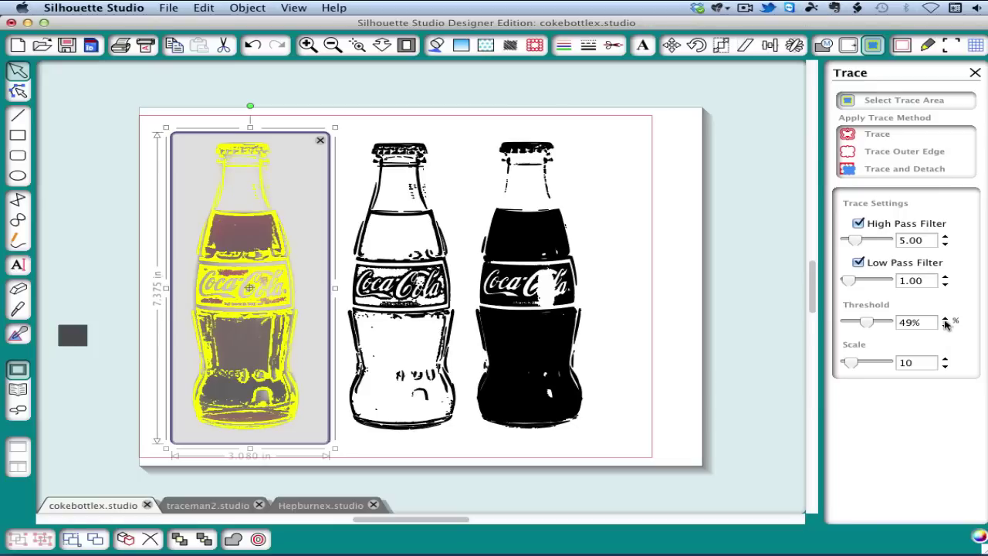
Trace the bottle with High Pass Filter 25.00 and Low Pass Filter 2.00, and move the trace to the right of the other bottles.
{"action": "left_click_drag", "start_coordinate": [865, 243], "coordinate": [890, 243]}
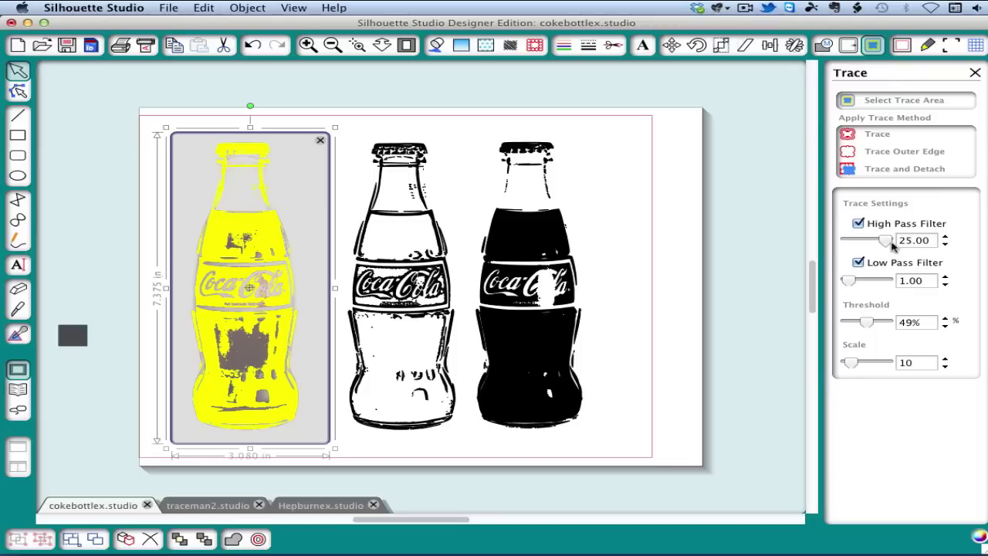
{"action": "left_click", "coordinate": [943, 277]}
{"action": "left_click", "coordinate": [944, 278]}
{"action": "left_click", "coordinate": [944, 277]}
{"action": "left_click", "coordinate": [945, 277]}
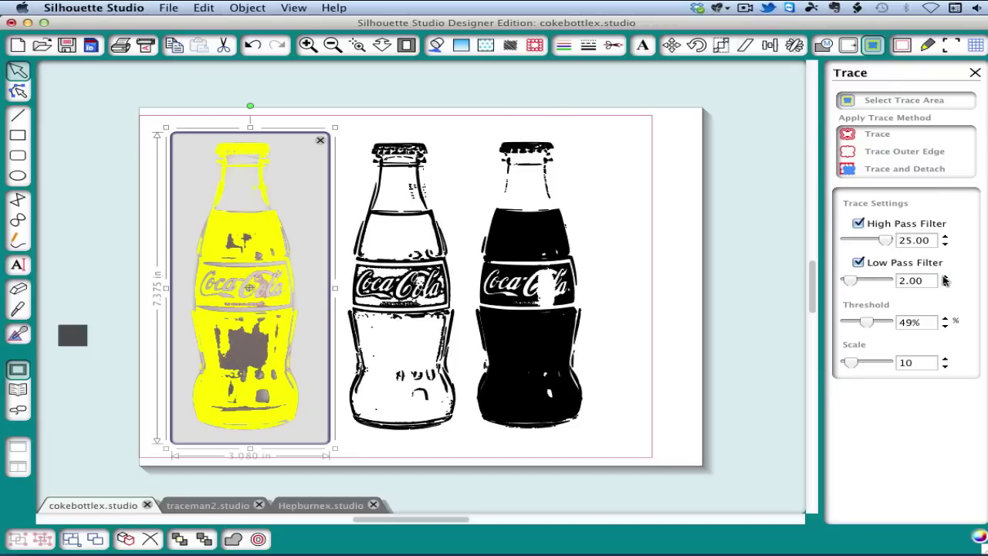
{"action": "left_click", "coordinate": [944, 278]}
{"action": "left_click", "coordinate": [944, 277]}
{"action": "left_click", "coordinate": [944, 284]}
{"action": "left_click", "coordinate": [945, 284]}
{"action": "left_click", "coordinate": [880, 136]}
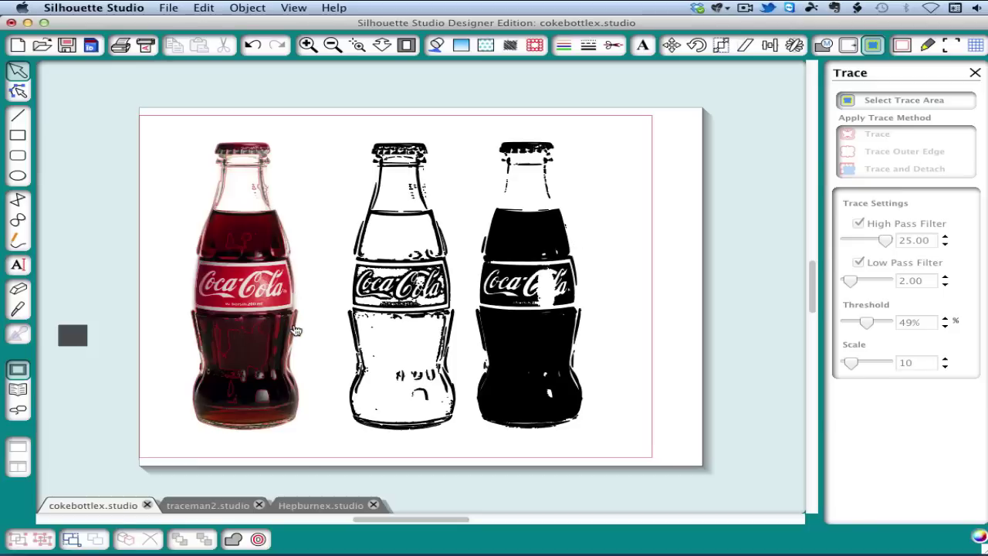
{"action": "left_click_drag", "start_coordinate": [292, 330], "coordinate": [671, 320]}
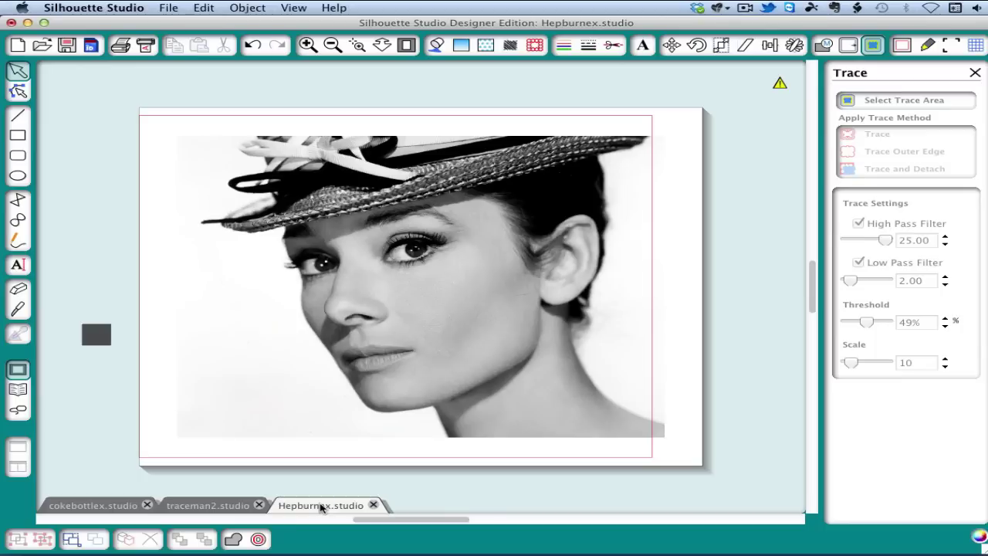
Select a trace area about 10.2 by 7.6 in around the portrait and trace it with High Pass Filter 5.00 and a 45% threshold.
{"action": "left_click", "coordinate": [912, 106]}
{"action": "left_click_drag", "start_coordinate": [152, 122], "coordinate": [673, 447]}
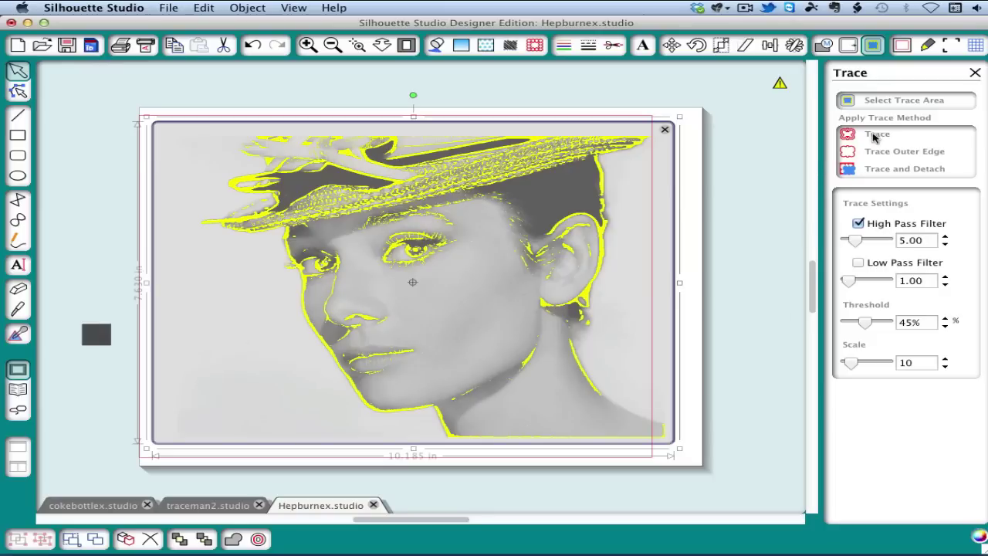
{"action": "left_click", "coordinate": [874, 137]}
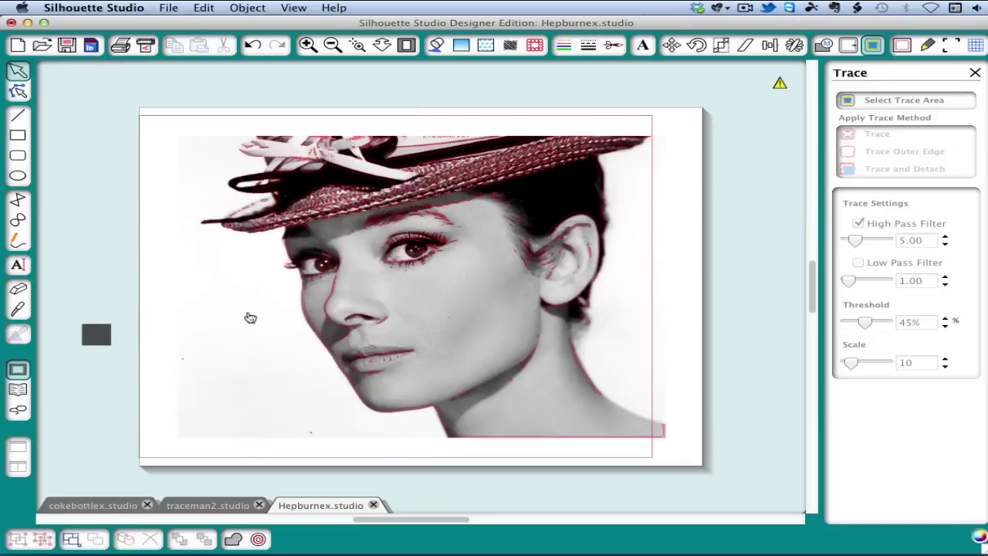
Fill the portrait trace with the sample square's dark colour and move it off the page to the right of the photo.
{"action": "left_click", "coordinate": [402, 220]}
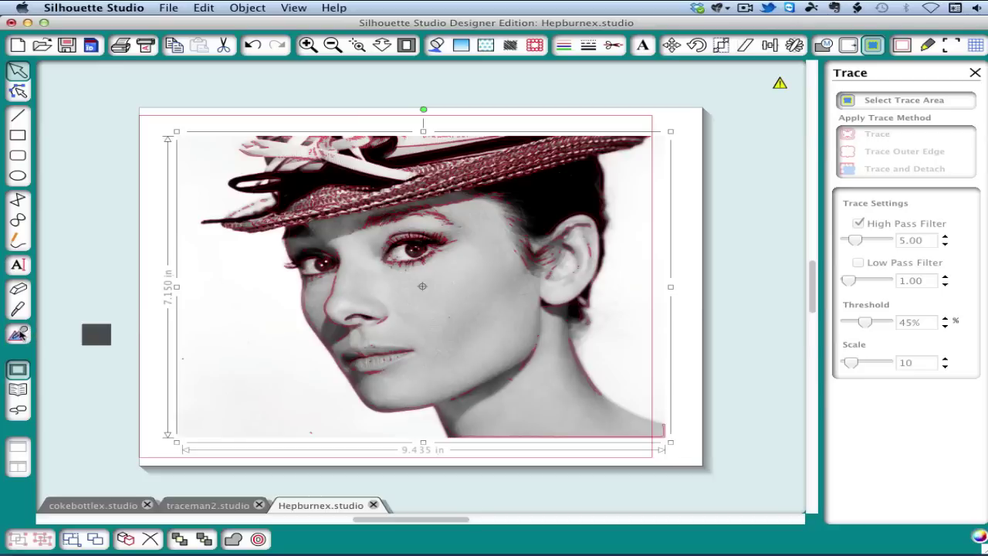
{"action": "left_click", "coordinate": [20, 334]}
{"action": "key", "text": "super+minus"}
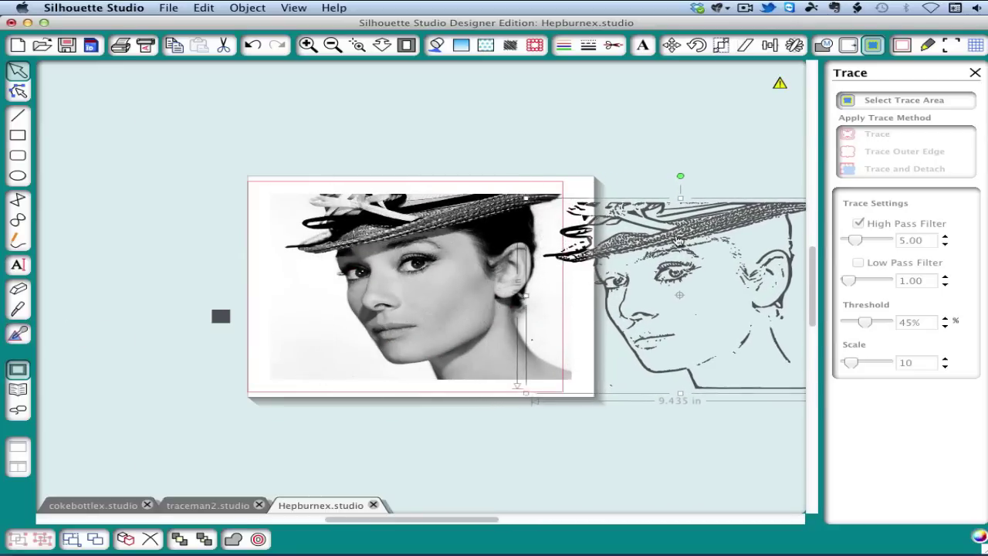
{"action": "left_click", "coordinate": [419, 418]}
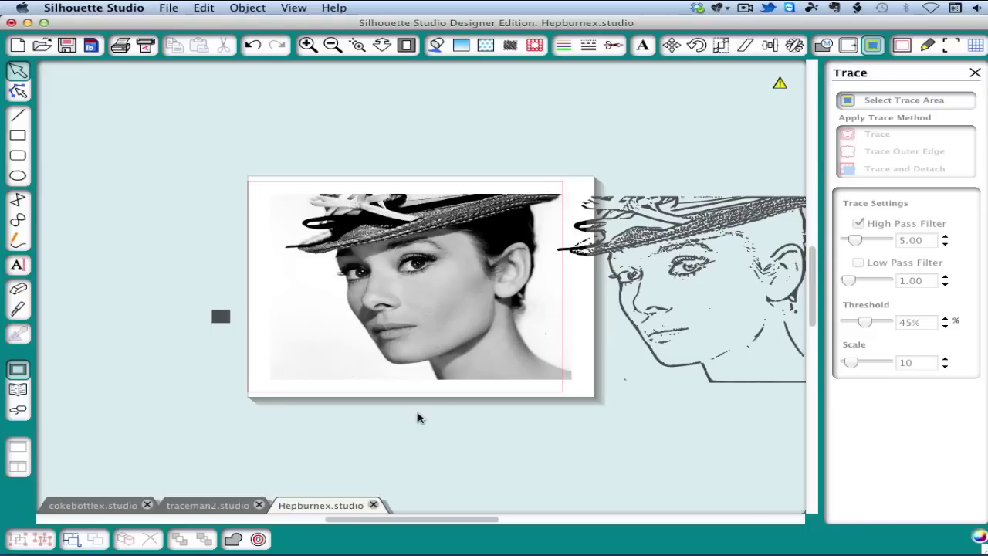
Select a new trace area around the portrait photo and trace it with the High Pass Filter off.
{"action": "left_click", "coordinate": [887, 105]}
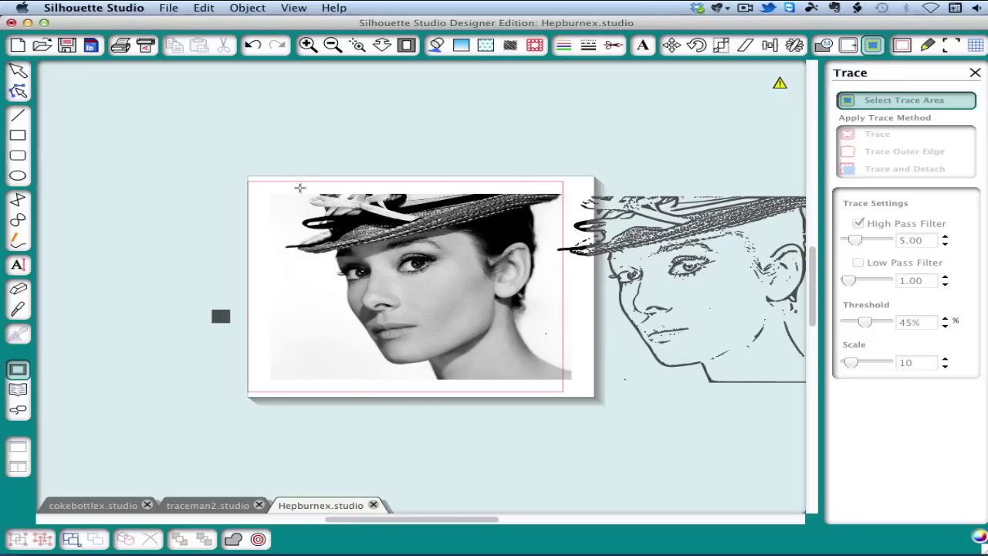
{"action": "mouse_move", "coordinate": [254, 187]}
{"action": "left_mouse_down"}
{"action": "mouse_move", "coordinate": [569, 353]}
{"action": "mouse_move", "coordinate": [586, 391]}
{"action": "left_mouse_up"}
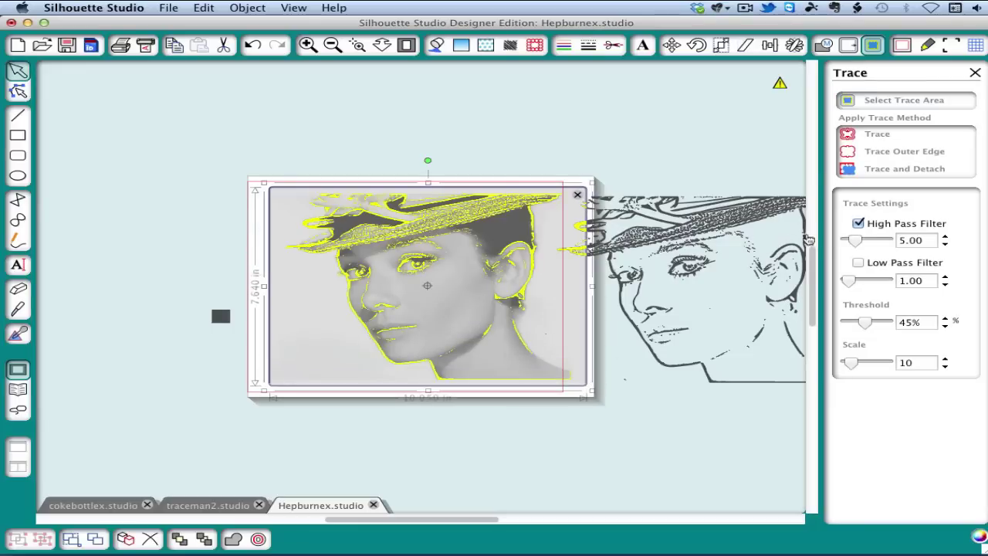
{"action": "left_click", "coordinate": [859, 224]}
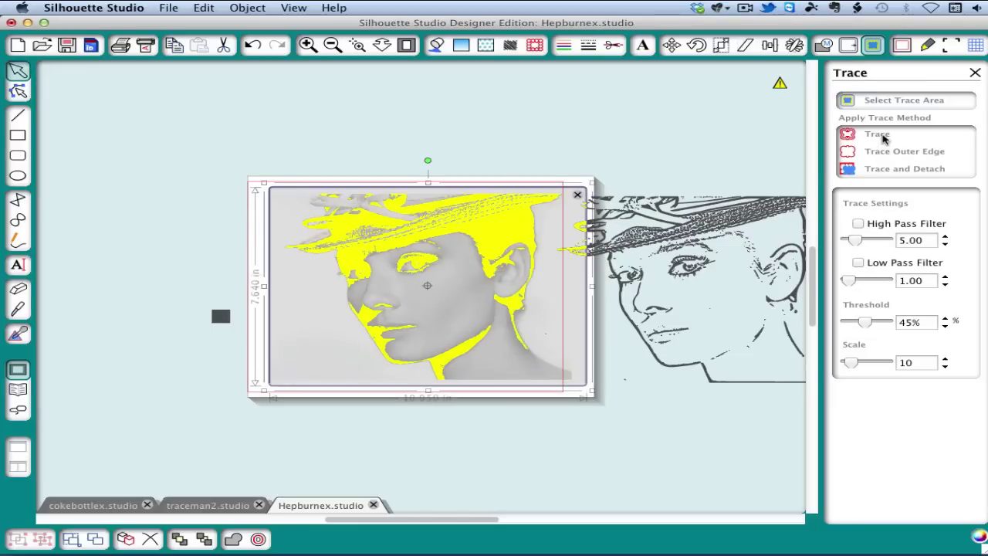
{"action": "left_click", "coordinate": [880, 135]}
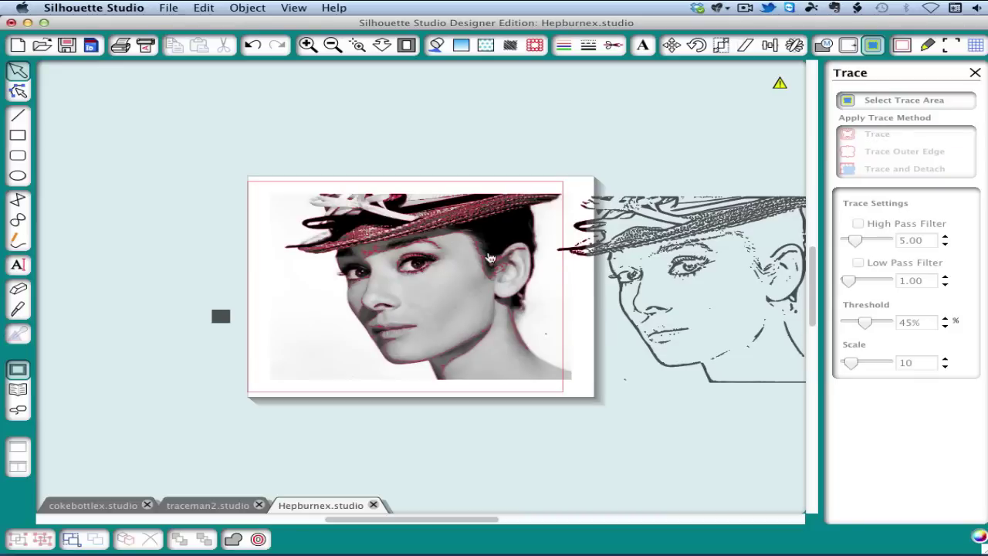
Fill the second portrait trace with the sample square's dark colour and move it up and to the left of the photo.
{"action": "left_click", "coordinate": [479, 252]}
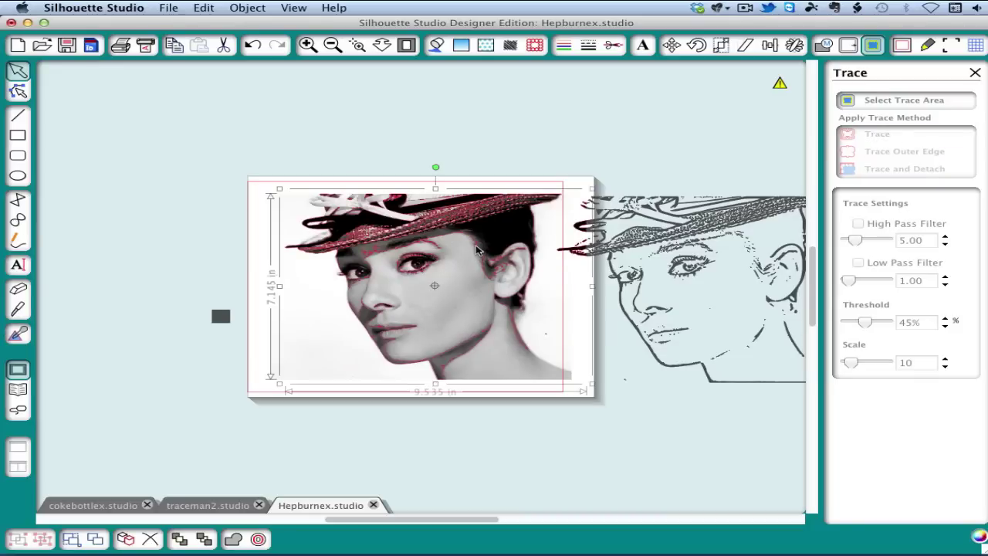
{"action": "left_click", "coordinate": [18, 334]}
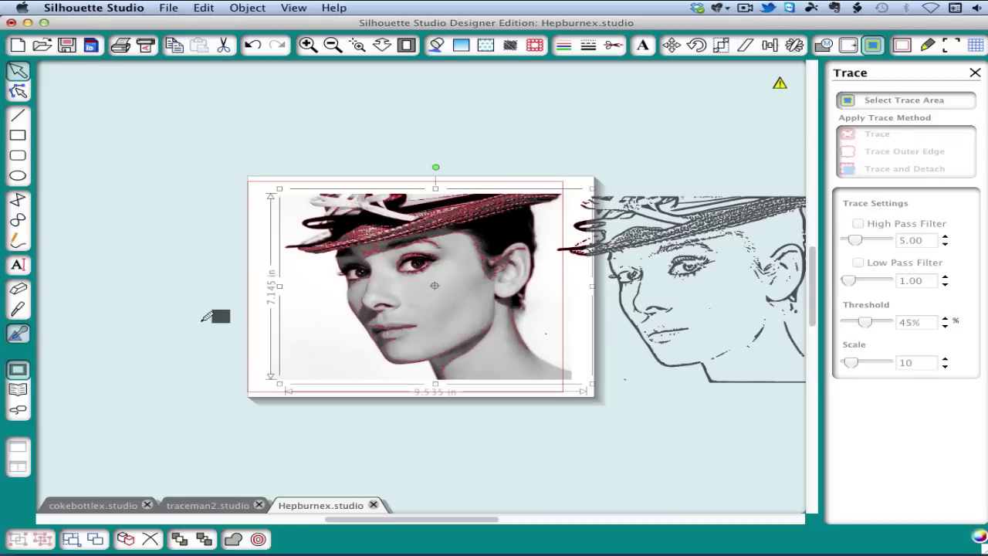
{"action": "left_click_drag", "start_coordinate": [521, 244], "coordinate": [263, 145]}
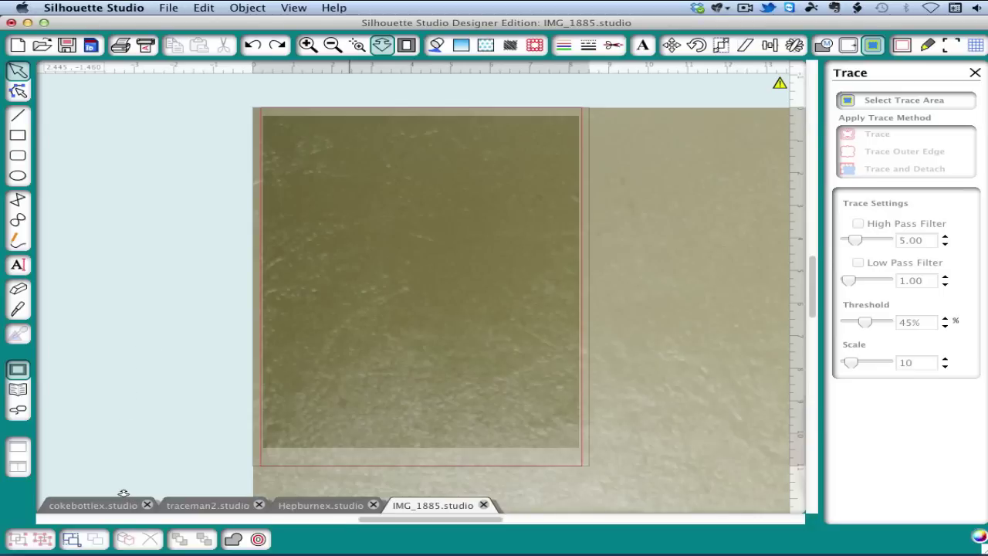
Reposition the oversized couple photo in IMG_1885 so the man's head lies within the page.
{"action": "left_click_drag", "start_coordinate": [123, 493], "coordinate": [153, 225]}
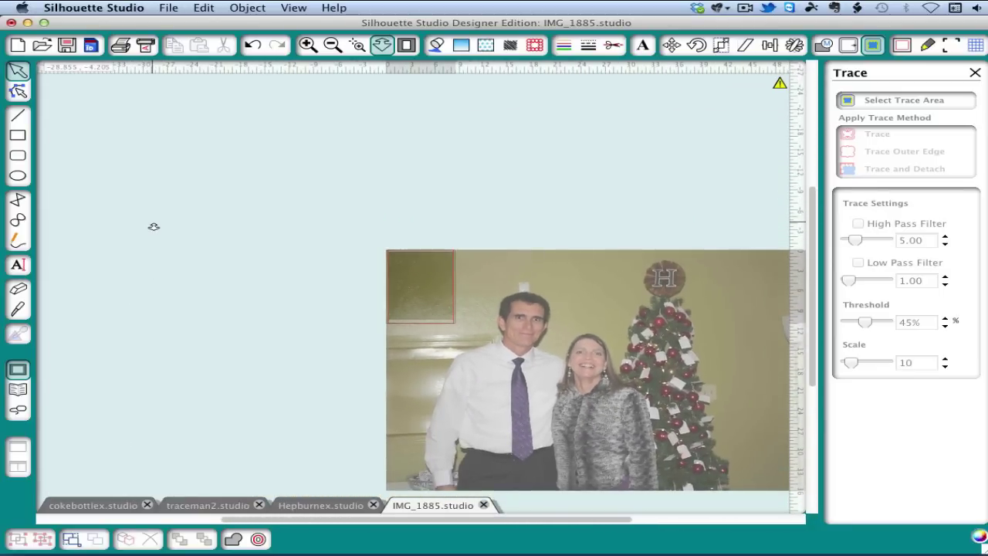
{"action": "left_click", "coordinate": [498, 377]}
{"action": "mouse_move", "coordinate": [497, 378]}
{"action": "left_mouse_down"}
{"action": "mouse_move", "coordinate": [413, 343]}
{"action": "mouse_move", "coordinate": [401, 348]}
{"action": "left_mouse_up"}
{"action": "key", "text": "Escape"}
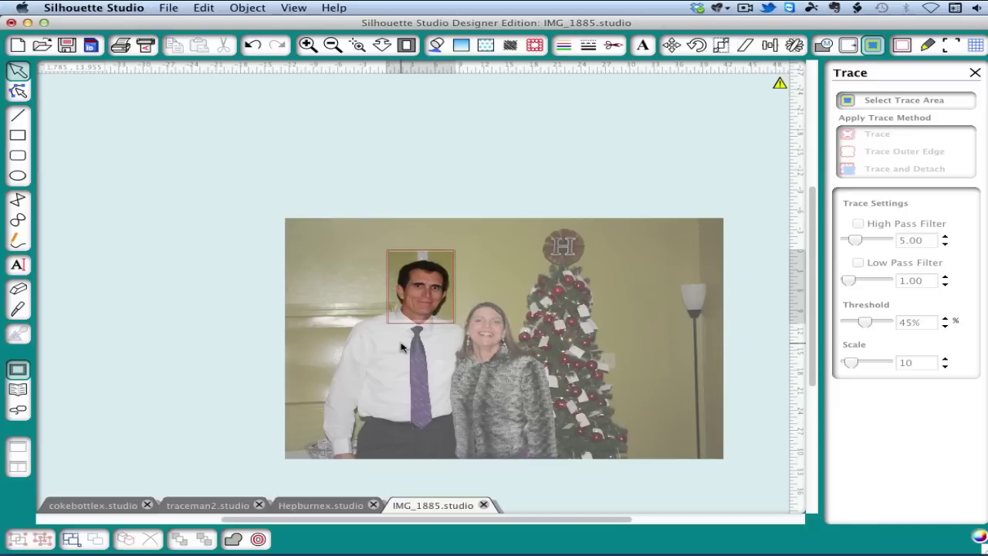
Draw a rectangle about 11.3 in tall covering the page over the man's head, and select it together with the photo.
{"action": "left_click", "coordinate": [20, 136]}
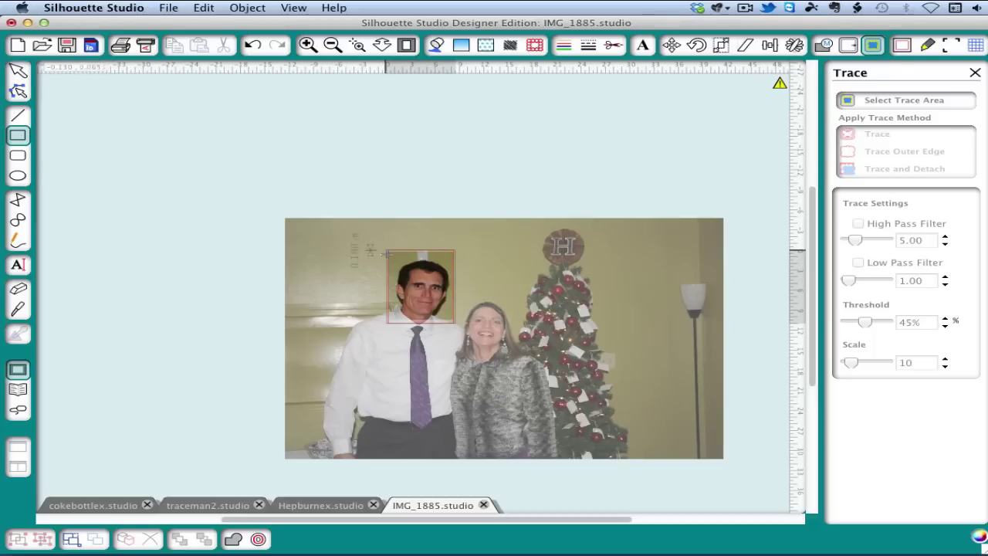
{"action": "left_click_drag", "start_coordinate": [386, 251], "coordinate": [386, 250]}
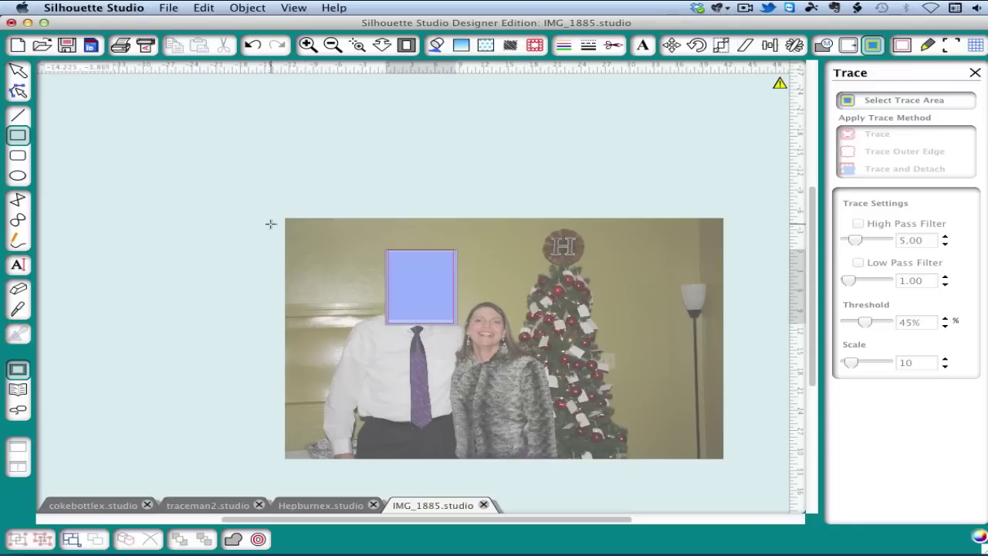
{"action": "left_click", "coordinate": [23, 72]}
{"action": "left_click_drag", "start_coordinate": [216, 191], "coordinate": [763, 503]}
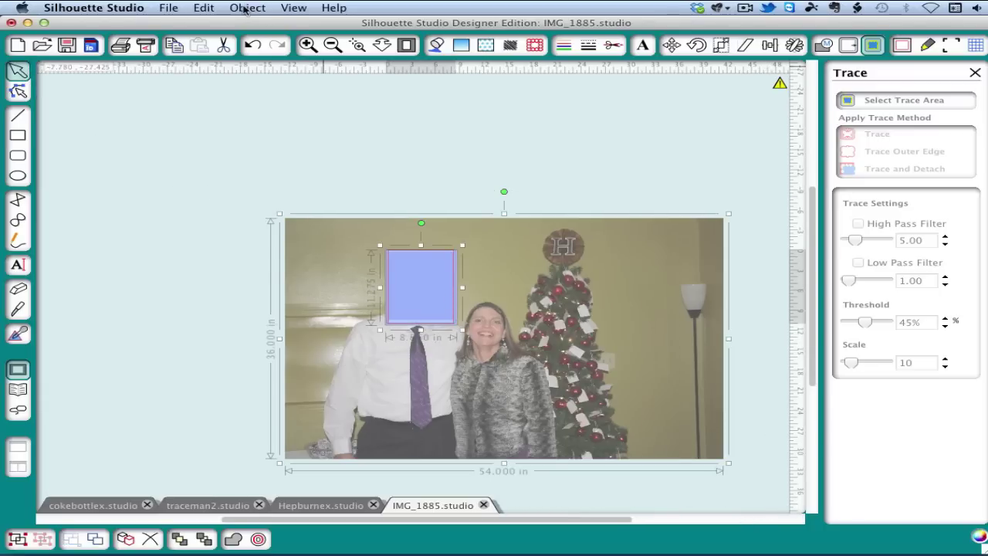
Crop the couple photo to the rectangle over the man's head.
{"action": "left_click", "coordinate": [245, 9]}
{"action": "mouse_move", "coordinate": [266, 99]}
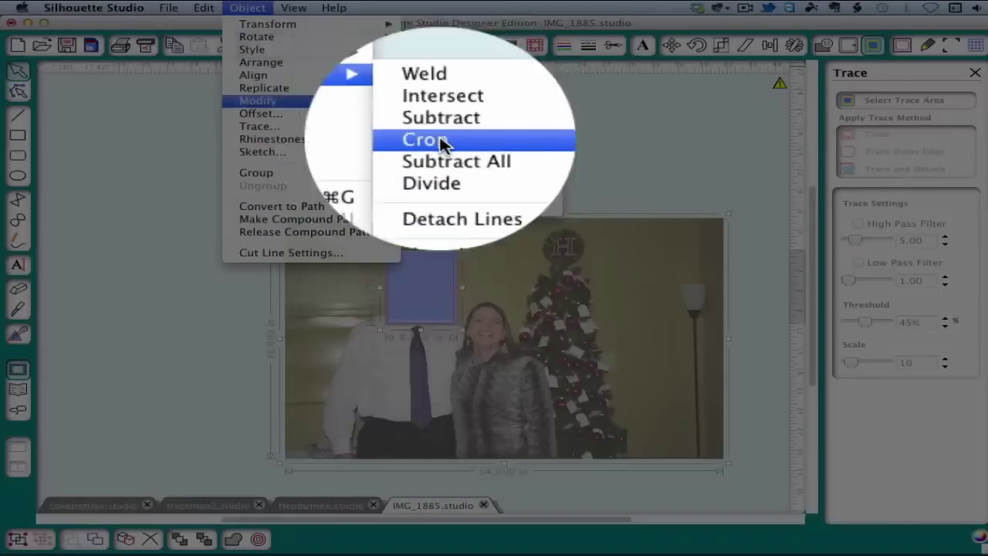
{"action": "left_click", "coordinate": [438, 141]}
{"action": "left_click", "coordinate": [402, 49]}
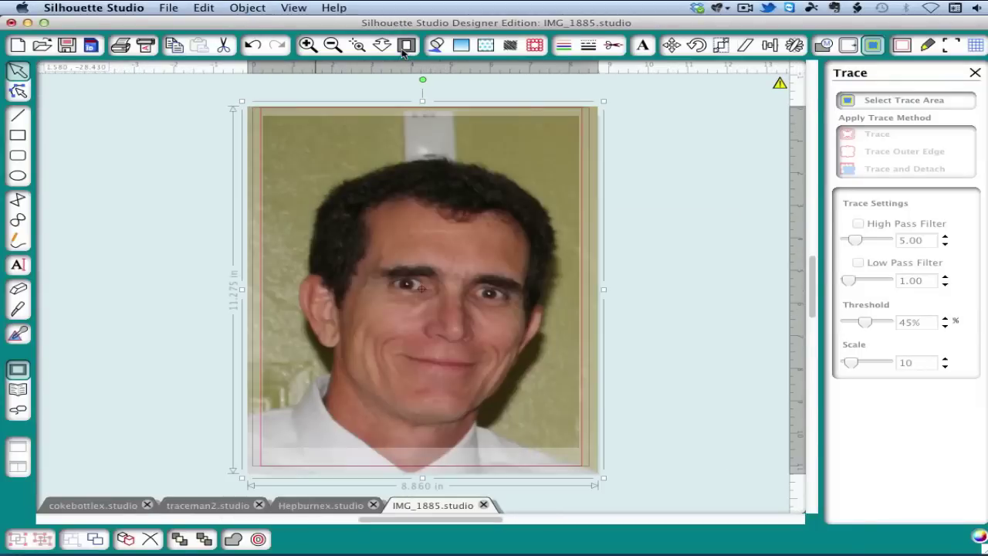
Erase a short vertical strip of background beside the left side of the man's hair with the medium round eraser.
{"action": "left_click", "coordinate": [207, 125]}
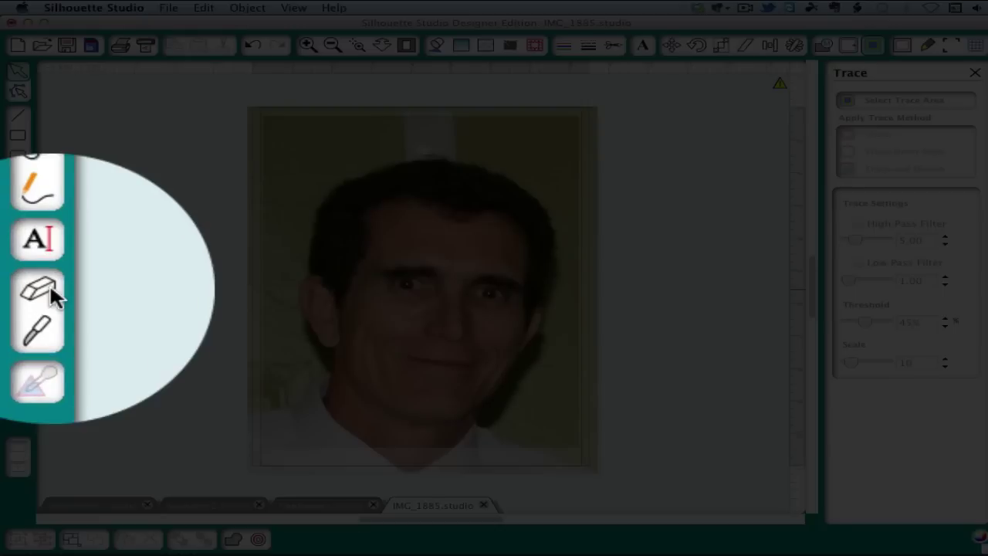
{"action": "left_click", "coordinate": [18, 288]}
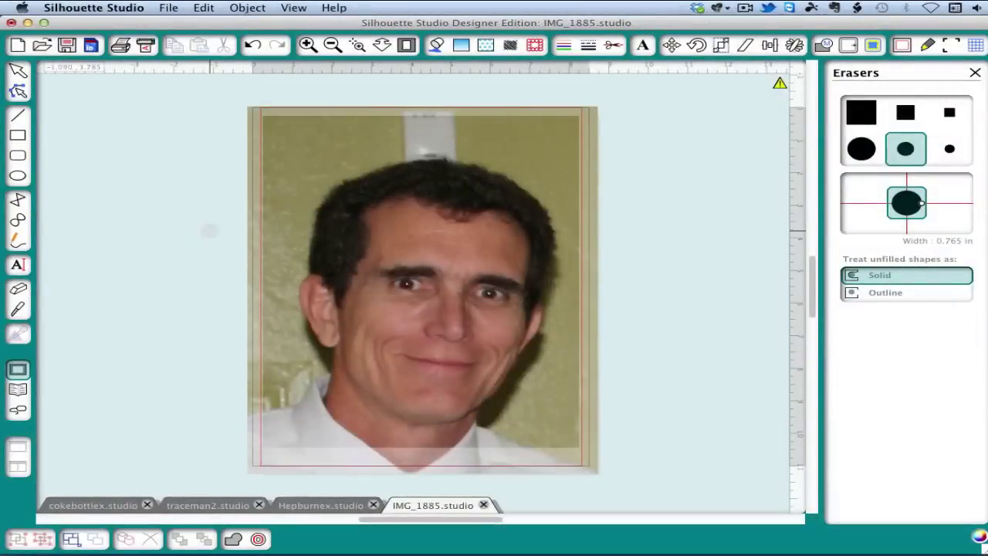
{"action": "left_click_drag", "start_coordinate": [310, 189], "coordinate": [301, 249]}
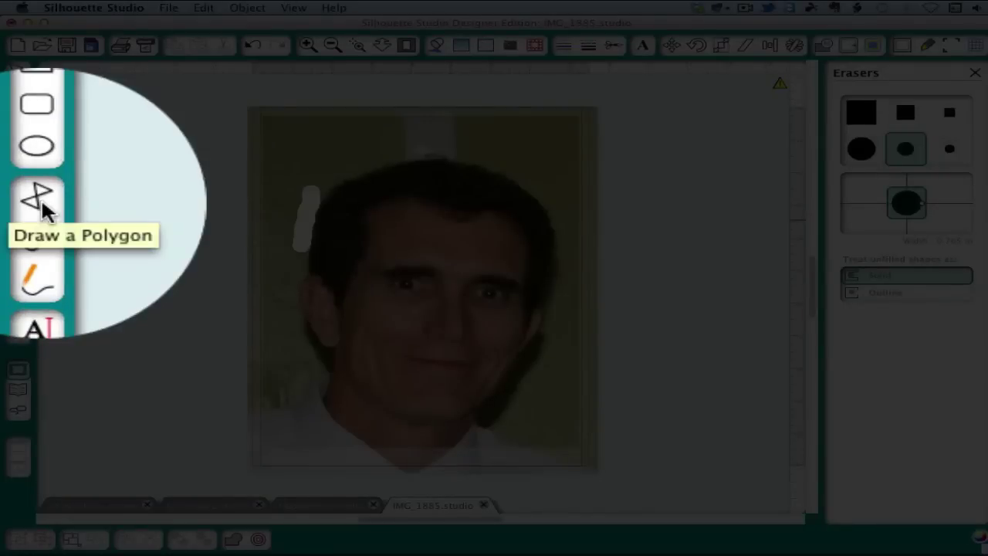
Start a polygon outline along the upper edge of the man's hair.
{"action": "left_click", "coordinate": [18, 200]}
{"action": "left_click", "coordinate": [337, 180]}
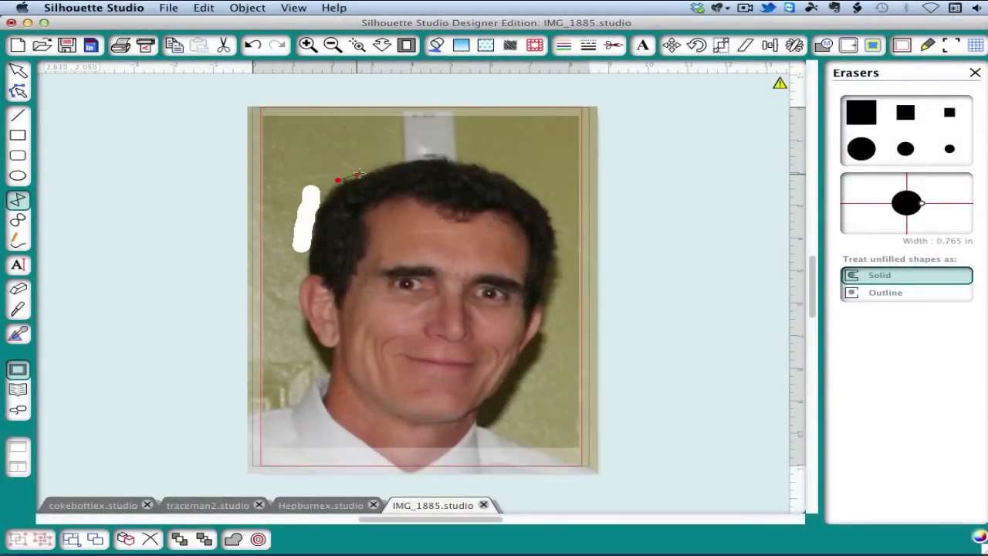
{"action": "left_click", "coordinate": [443, 159]}
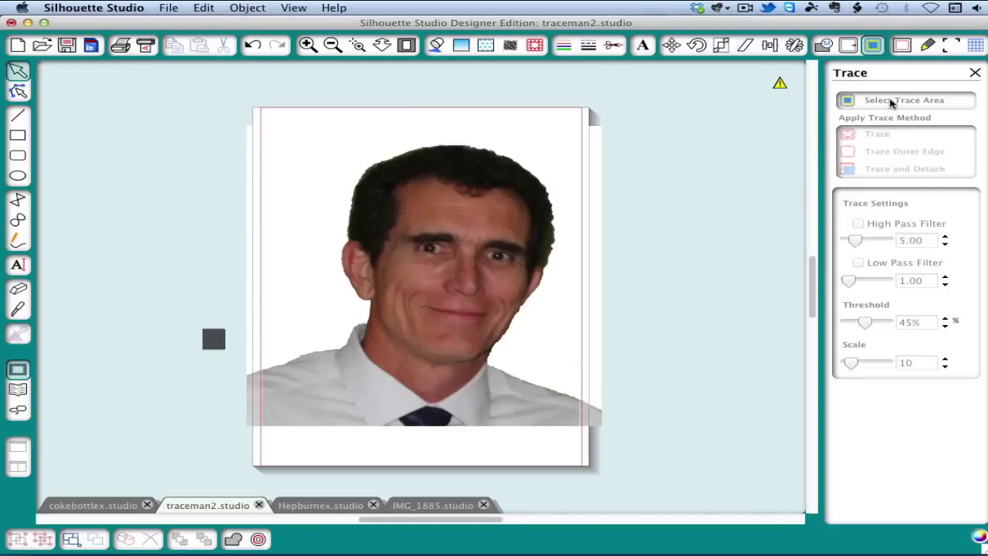
Select a trace area about 9.1 by 9.5 in around the background-free portrait in traceman2 and set the threshold to 48%.
{"action": "left_click", "coordinate": [890, 102]}
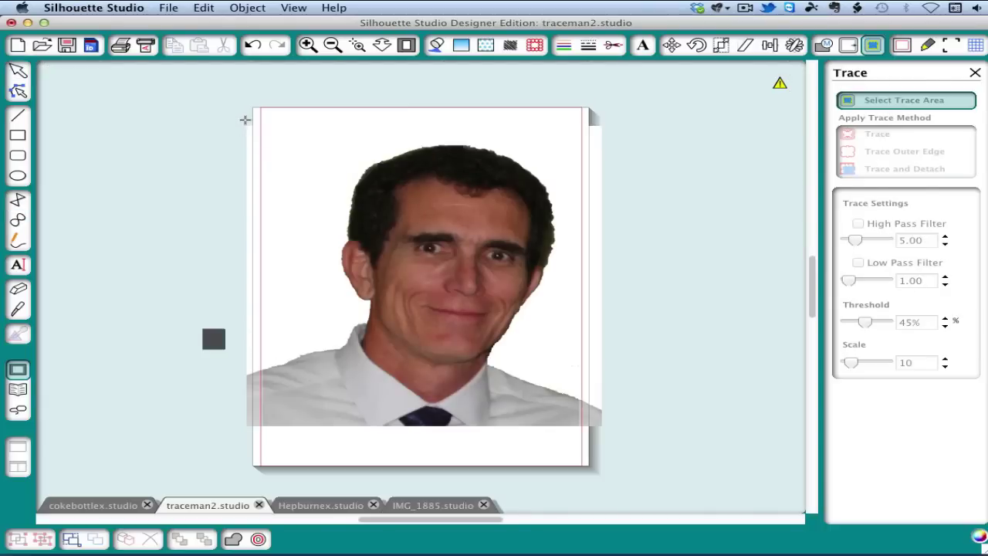
{"action": "mouse_move", "coordinate": [245, 119]}
{"action": "left_mouse_down"}
{"action": "mouse_move", "coordinate": [564, 379]}
{"action": "mouse_move", "coordinate": [606, 427]}
{"action": "left_mouse_up"}
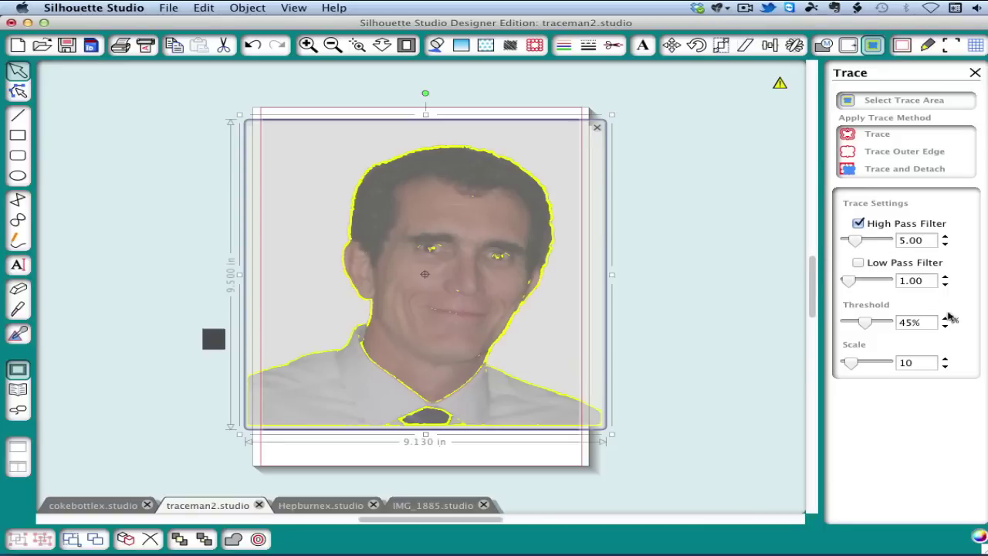
{"action": "left_click", "coordinate": [946, 320]}
{"action": "left_click", "coordinate": [946, 320]}
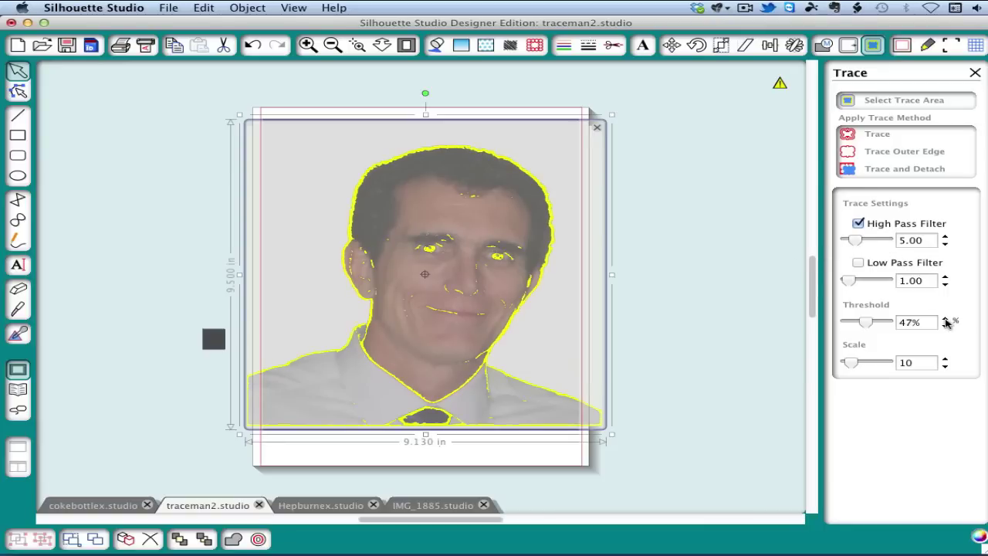
{"action": "left_click", "coordinate": [946, 320]}
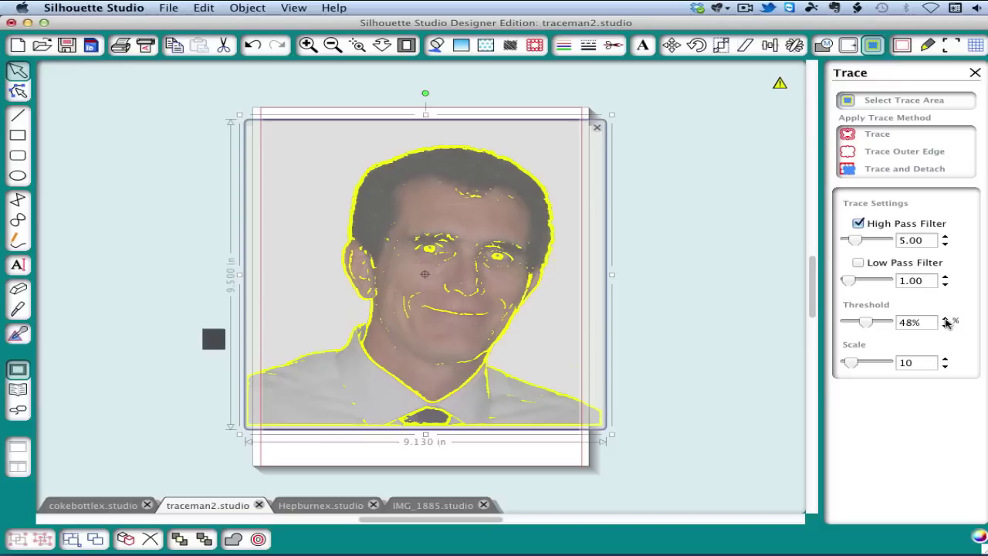
Turn on the Low Pass Filter at 0.25 and fine-tune the threshold to 48%.
{"action": "left_click", "coordinate": [859, 263]}
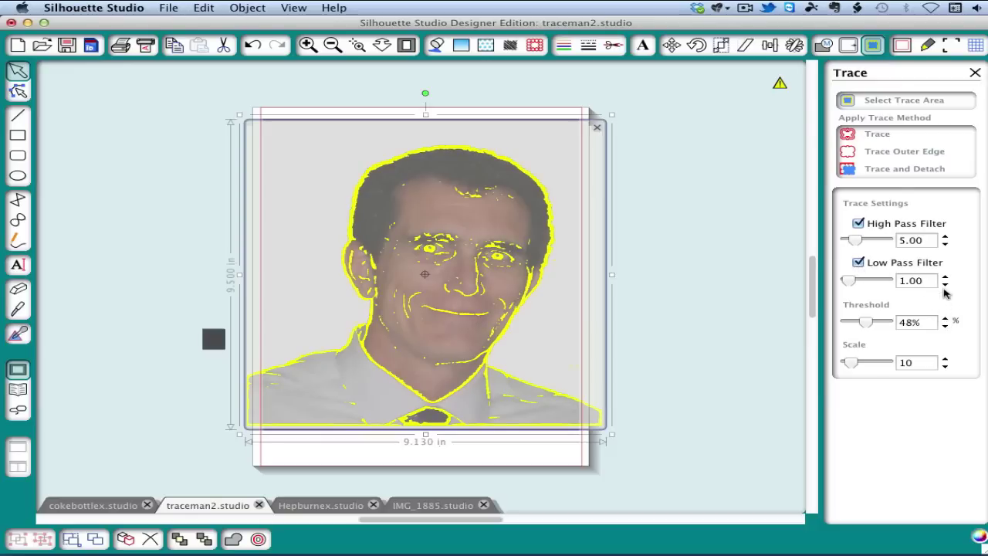
{"action": "left_click", "coordinate": [945, 284]}
{"action": "left_click", "coordinate": [945, 284]}
{"action": "left_click", "coordinate": [945, 284]}
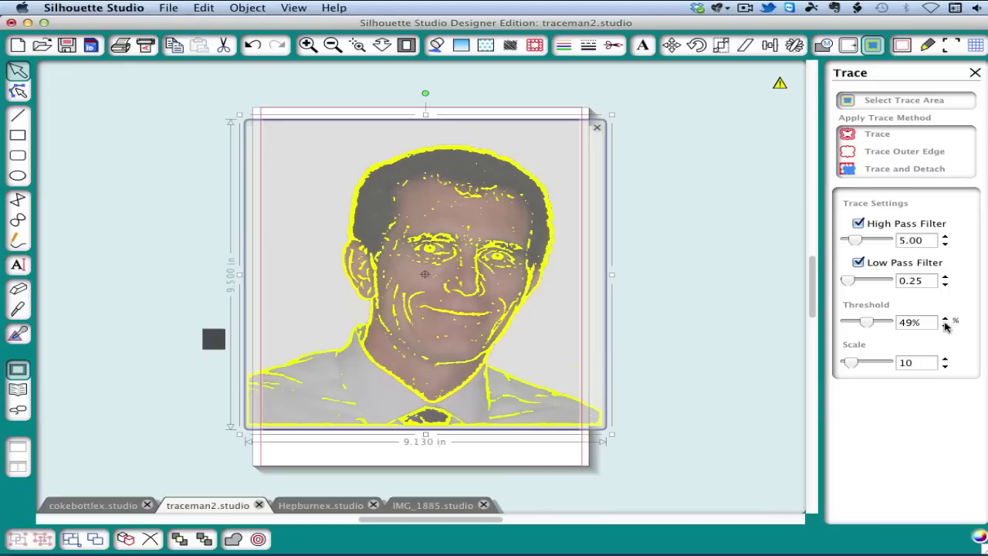
{"action": "left_click", "coordinate": [945, 327]}
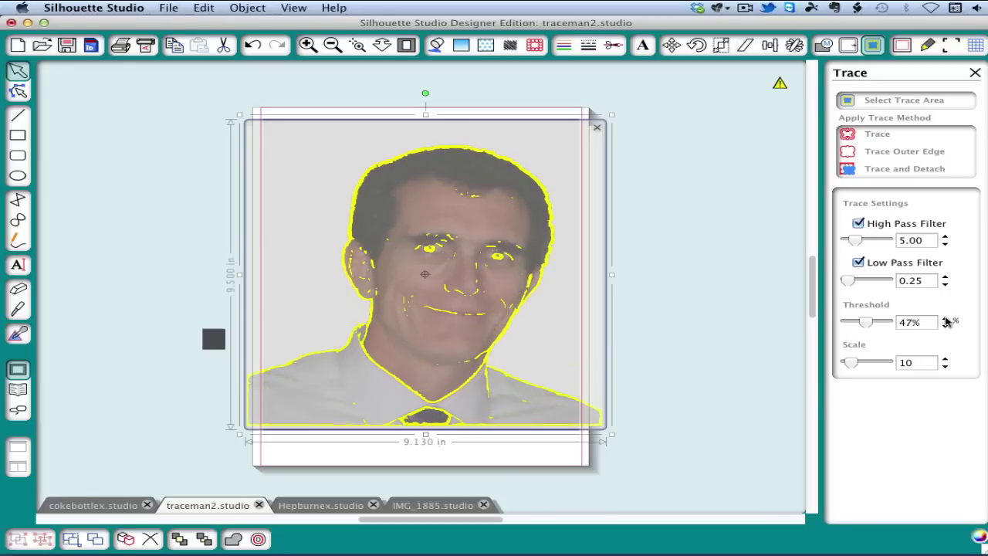
{"action": "left_click", "coordinate": [946, 319]}
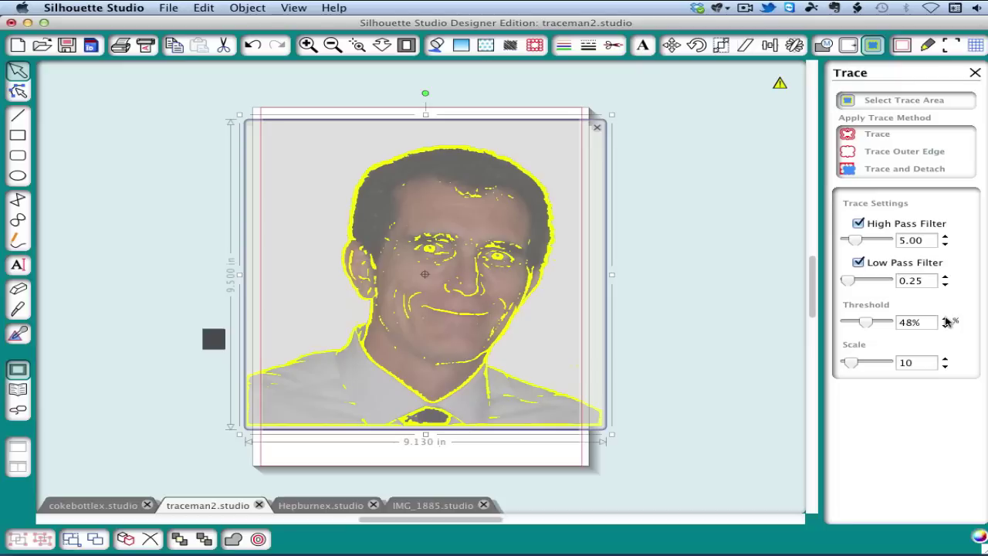
Trace the portrait and move the resulting line trace clear of the photo to its right.
{"action": "left_click", "coordinate": [880, 135]}
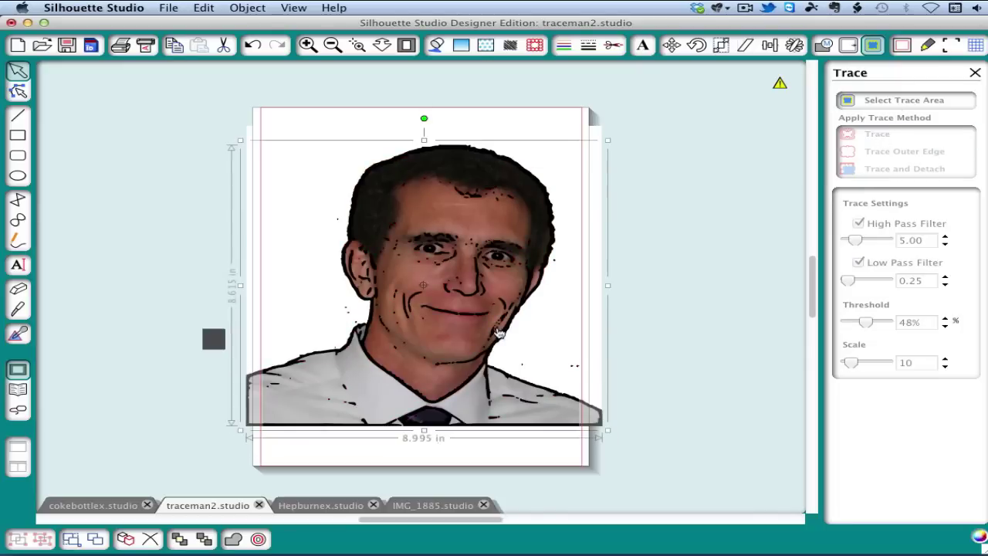
{"action": "mouse_move", "coordinate": [499, 334]}
{"action": "left_mouse_down"}
{"action": "mouse_move", "coordinate": [765, 315]}
{"action": "mouse_move", "coordinate": [740, 324]}
{"action": "left_mouse_up"}
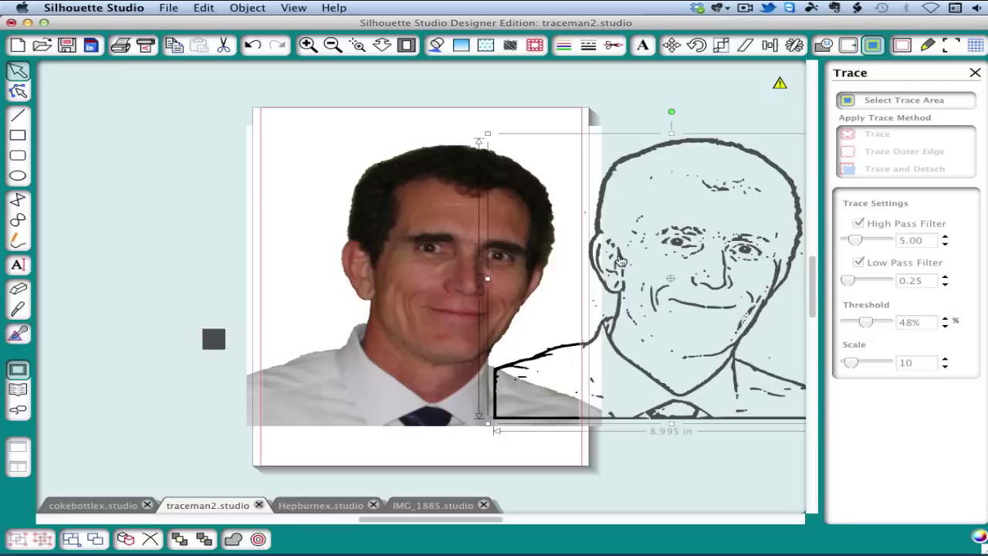
{"action": "left_click_drag", "start_coordinate": [622, 262], "coordinate": [740, 283]}
Select a new trace area about 8.9 by 9.1 in around the portrait, with High Pass Filter off and Low Pass Filter on.
{"action": "left_click", "coordinate": [872, 105]}
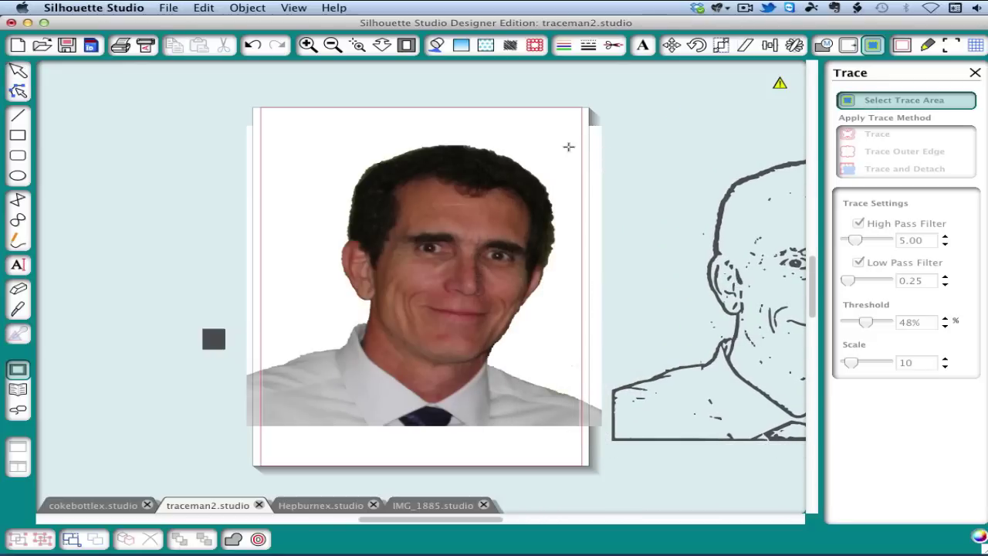
{"action": "mouse_move", "coordinate": [251, 131]}
{"action": "left_mouse_down"}
{"action": "mouse_move", "coordinate": [504, 360]}
{"action": "mouse_move", "coordinate": [601, 434]}
{"action": "left_mouse_up"}
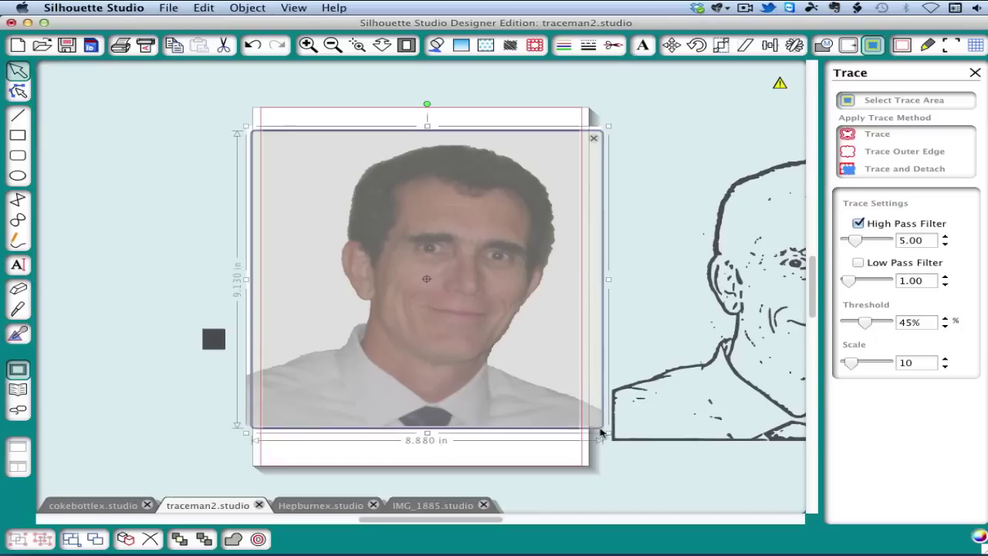
{"action": "left_click", "coordinate": [858, 223]}
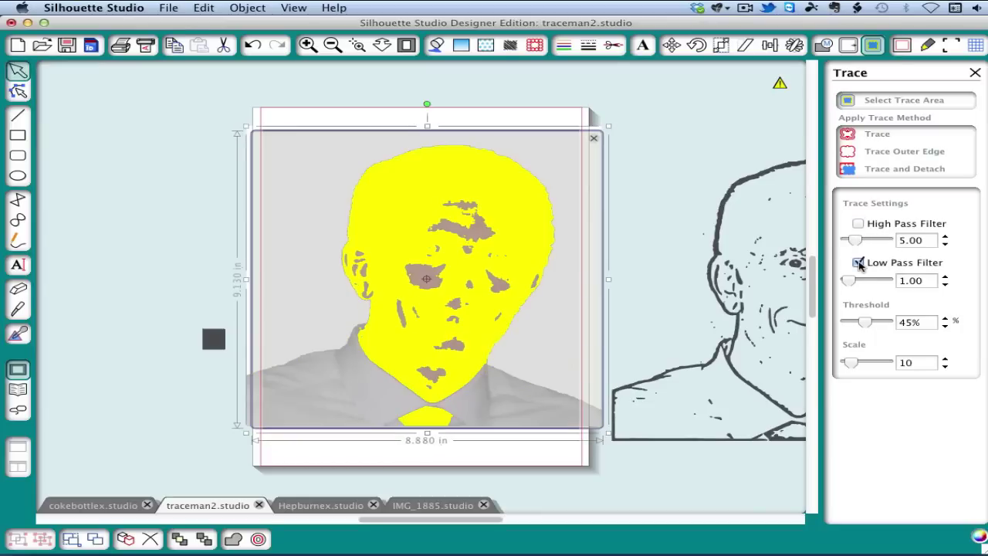
{"action": "left_click", "coordinate": [859, 263]}
Lower the trace threshold to 20% and set the Low Pass Filter to 0.25.
{"action": "left_click", "coordinate": [945, 326]}
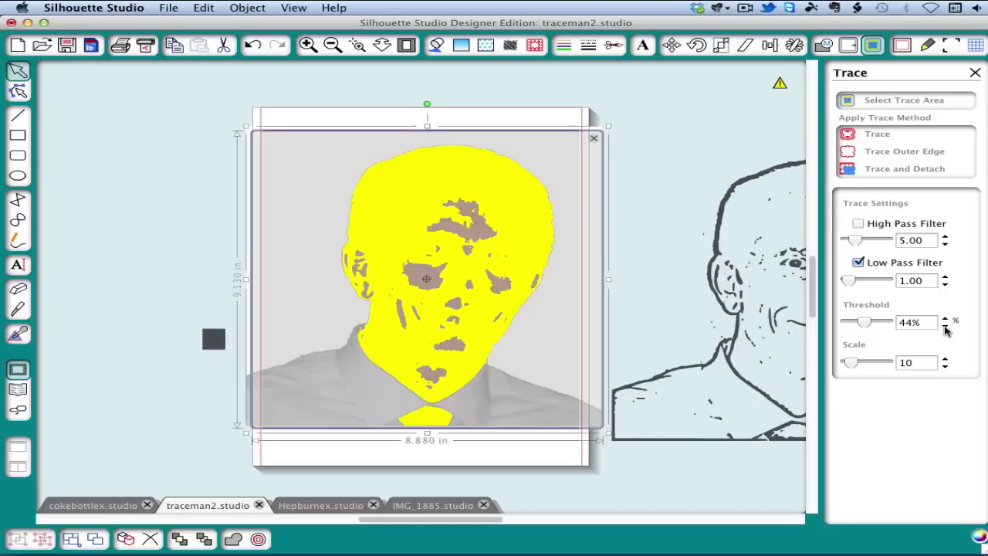
{"action": "left_click", "coordinate": [945, 327]}
{"action": "left_click", "coordinate": [945, 326]}
{"action": "left_click", "coordinate": [945, 326]}
{"action": "left_click", "coordinate": [945, 326]}
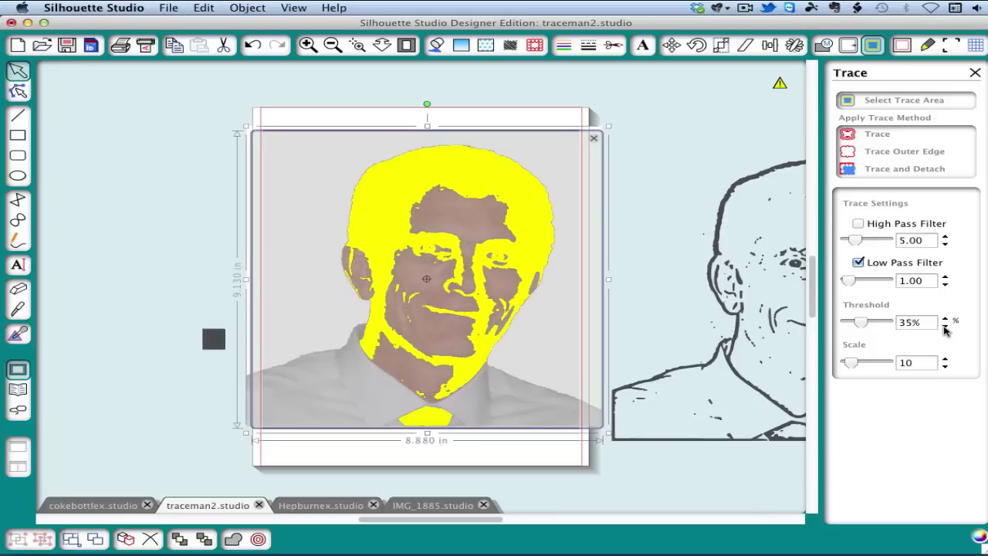
{"action": "left_click", "coordinate": [945, 327]}
{"action": "left_click", "coordinate": [945, 327]}
{"action": "left_click", "coordinate": [945, 327]}
{"action": "left_click", "coordinate": [945, 326]}
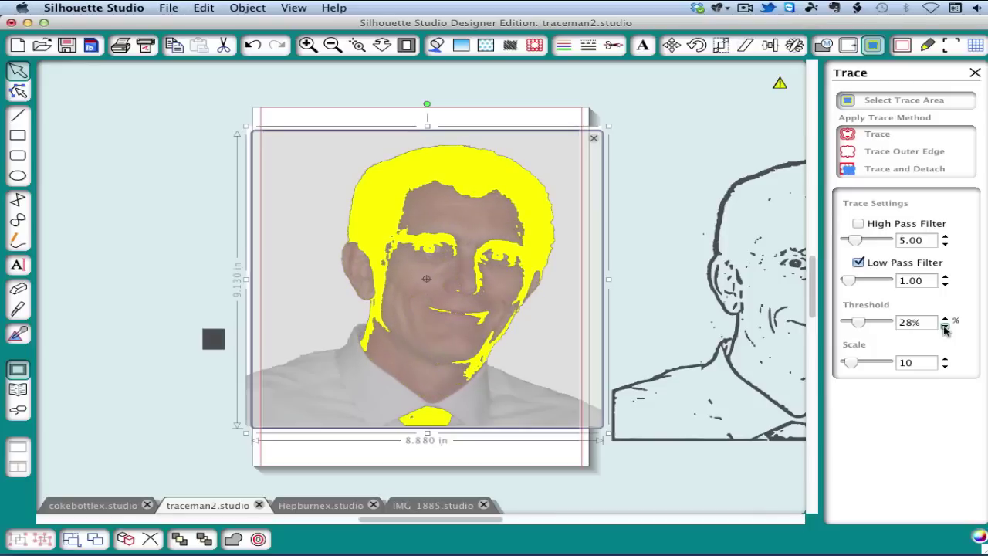
{"action": "left_click", "coordinate": [945, 327]}
{"action": "left_click", "coordinate": [945, 326]}
{"action": "left_click", "coordinate": [945, 327]}
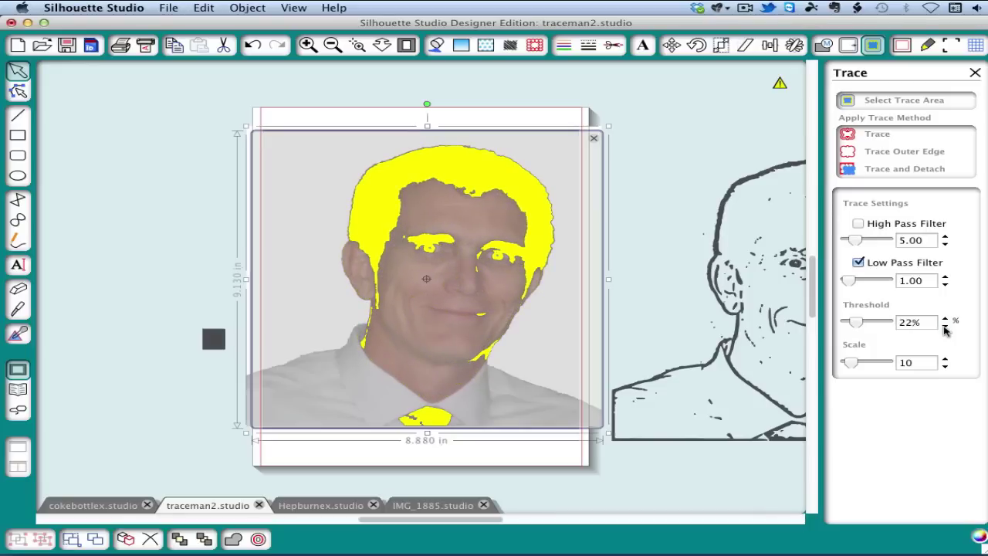
{"action": "left_click", "coordinate": [945, 327]}
{"action": "left_click", "coordinate": [945, 327]}
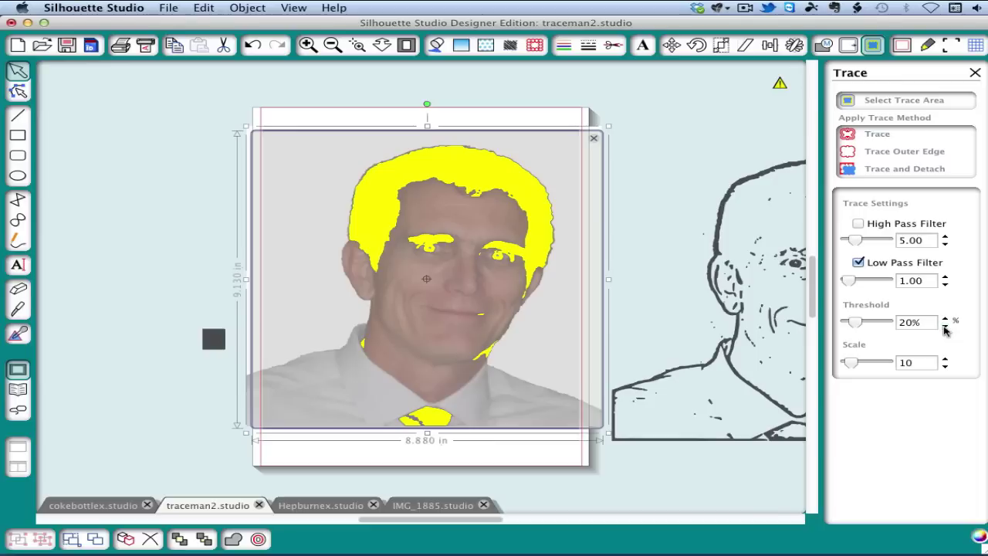
{"action": "left_click", "coordinate": [945, 285]}
{"action": "left_click", "coordinate": [945, 284]}
{"action": "left_click", "coordinate": [945, 284]}
Trace the portrait's dark areas and move the resulting trace to the left of the photo.
{"action": "left_click", "coordinate": [889, 137]}
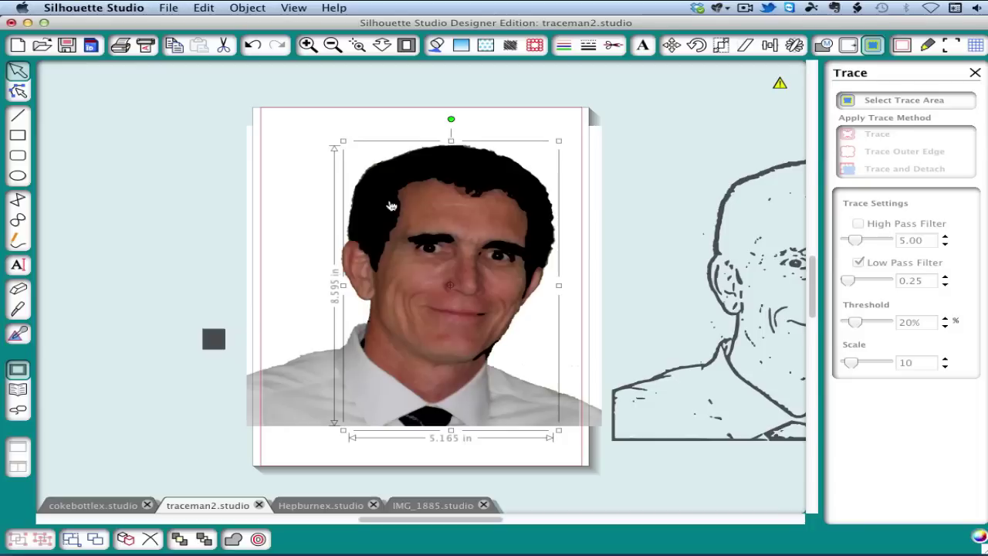
{"action": "left_click_drag", "start_coordinate": [365, 191], "coordinate": [91, 187]}
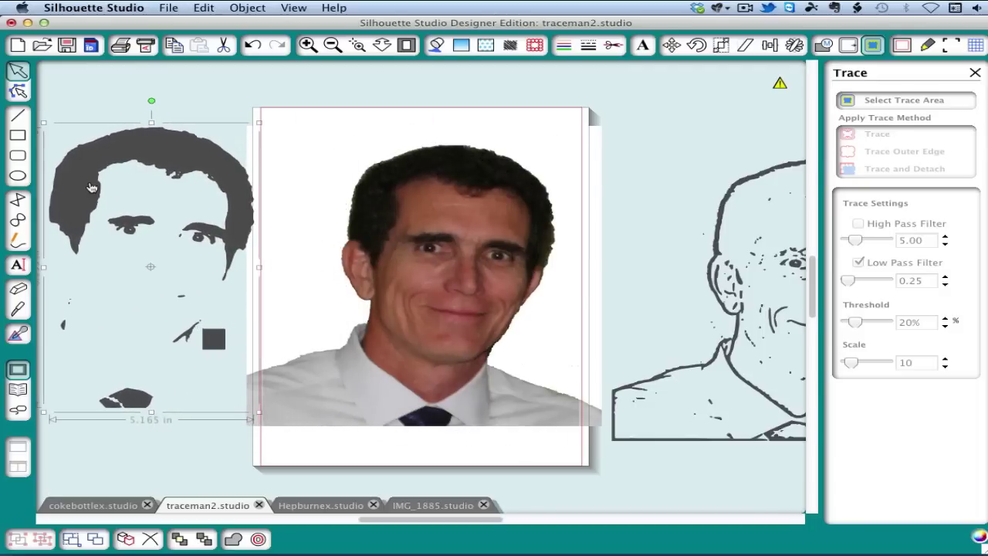
{"action": "left_click", "coordinate": [607, 295]}
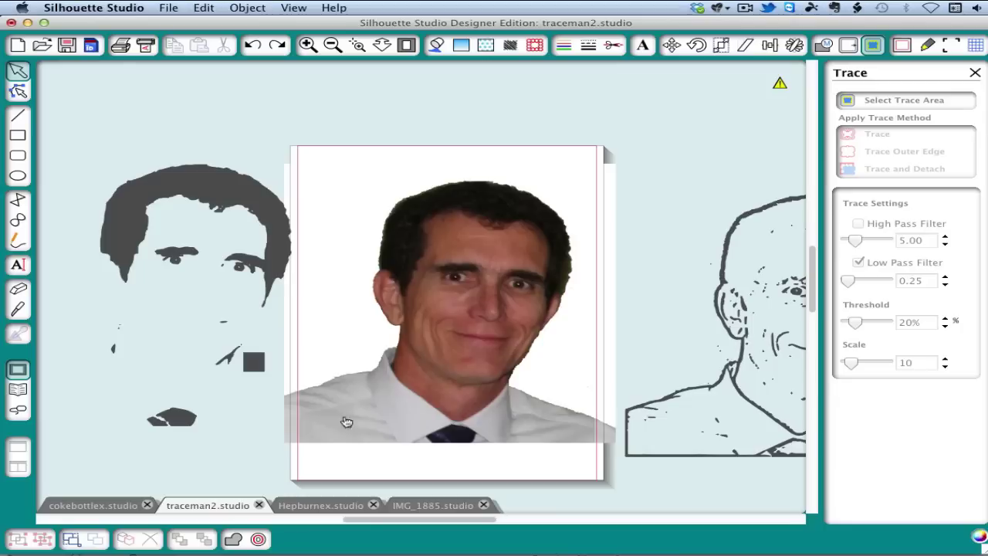
Move the dark sample square out of the way and align the line trace over the solid hair trace.
{"action": "mouse_move", "coordinate": [255, 363]}
{"action": "left_mouse_down"}
{"action": "mouse_move", "coordinate": [604, 296]}
{"action": "mouse_move", "coordinate": [795, 148]}
{"action": "left_mouse_up"}
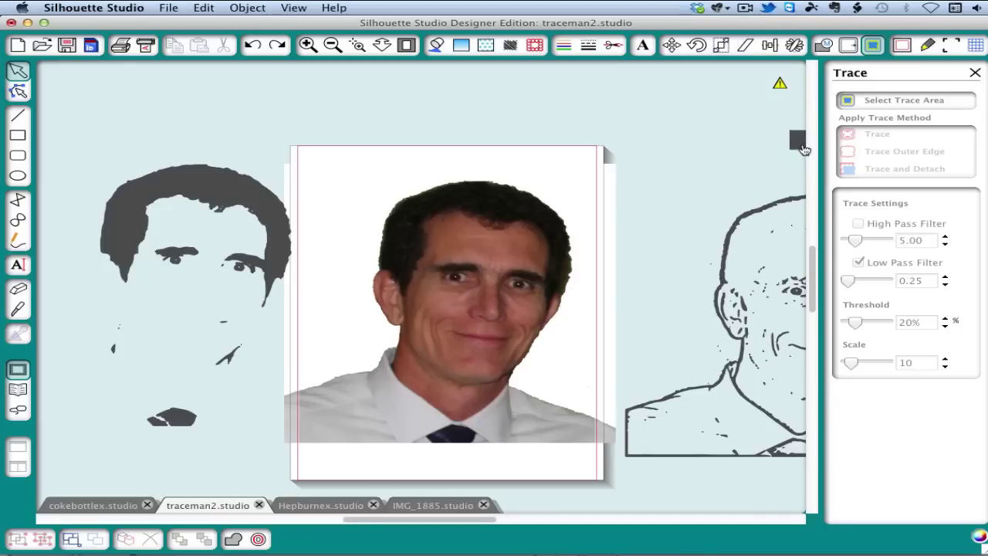
{"action": "mouse_move", "coordinate": [666, 248]}
{"action": "left_mouse_down"}
{"action": "mouse_move", "coordinate": [296, 255]}
{"action": "mouse_move", "coordinate": [164, 209]}
{"action": "mouse_move", "coordinate": [110, 207]}
{"action": "left_mouse_up"}
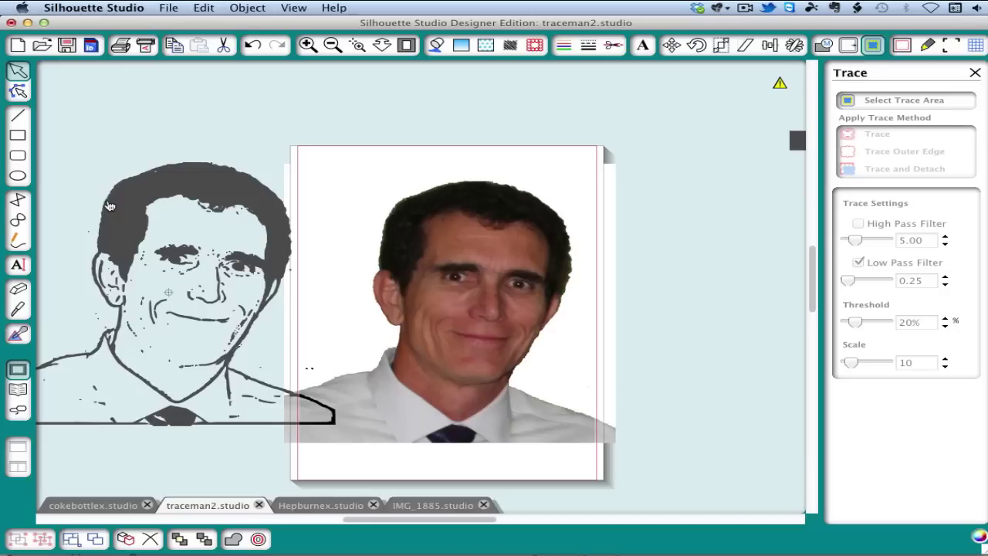
{"action": "left_click", "coordinate": [110, 206]}
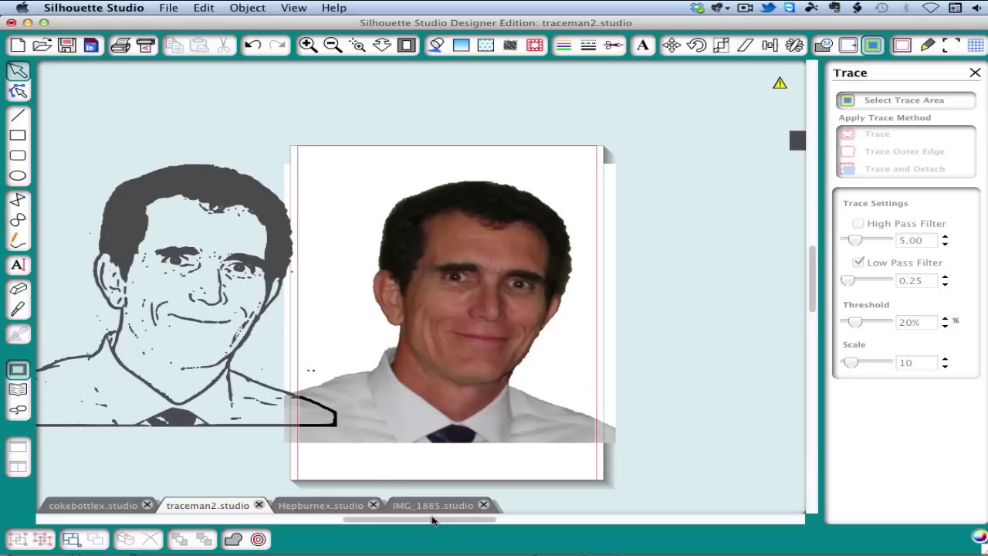
Select both overlapping portrait traces and weld them together.
{"action": "left_click_drag", "start_coordinate": [437, 524], "coordinate": [386, 518]}
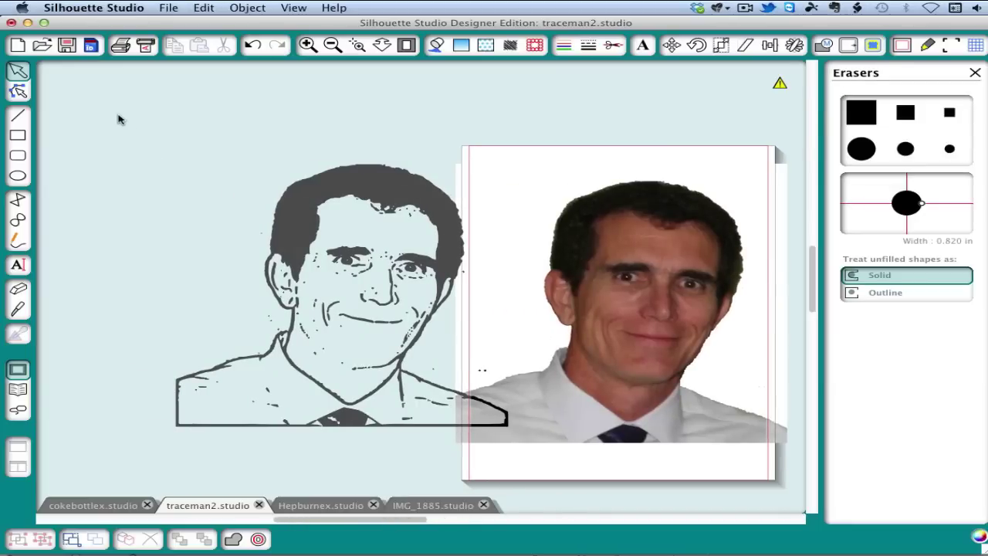
{"action": "mouse_move", "coordinate": [106, 98]}
{"action": "left_mouse_down"}
{"action": "mouse_move", "coordinate": [356, 290]}
{"action": "mouse_move", "coordinate": [545, 459]}
{"action": "left_mouse_up"}
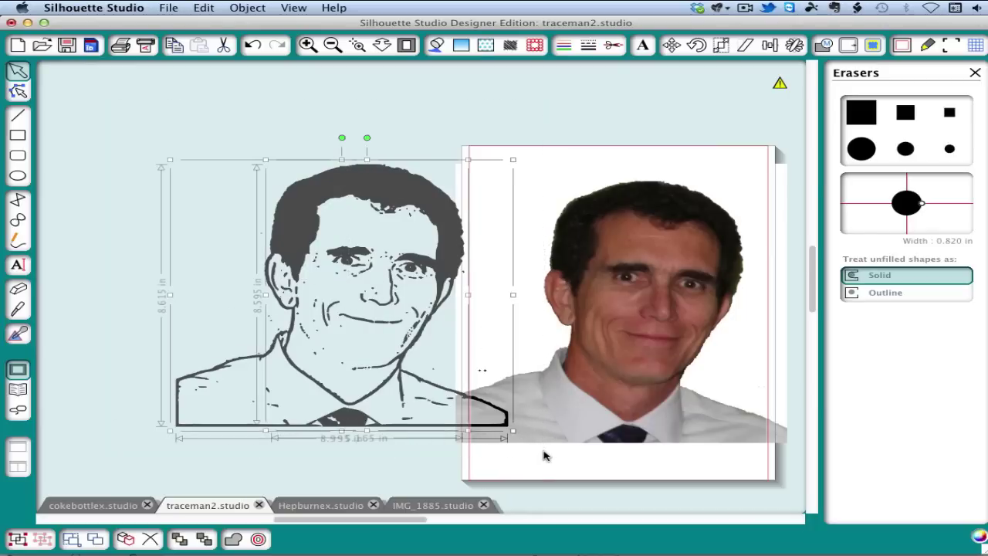
{"action": "left_click", "coordinate": [245, 8]}
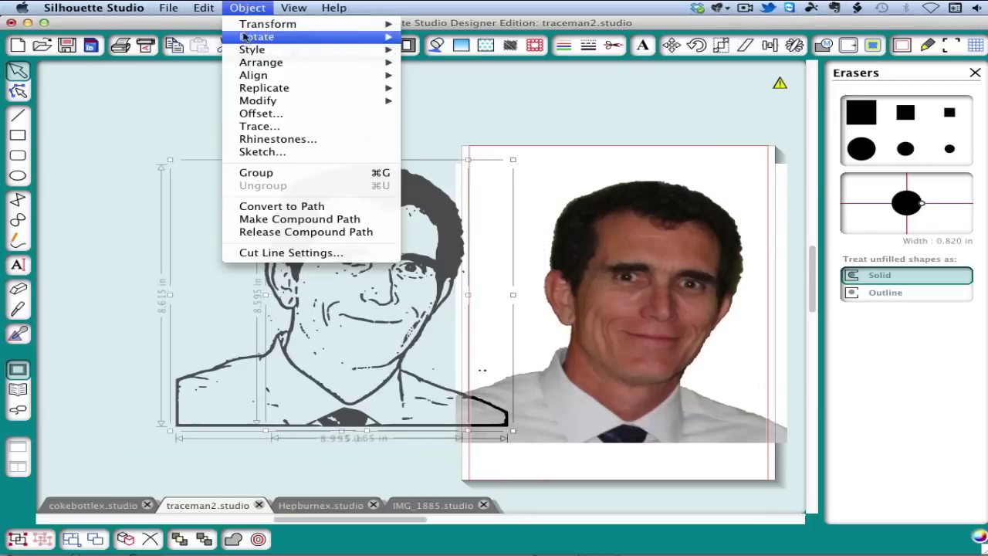
{"action": "mouse_move", "coordinate": [254, 100]}
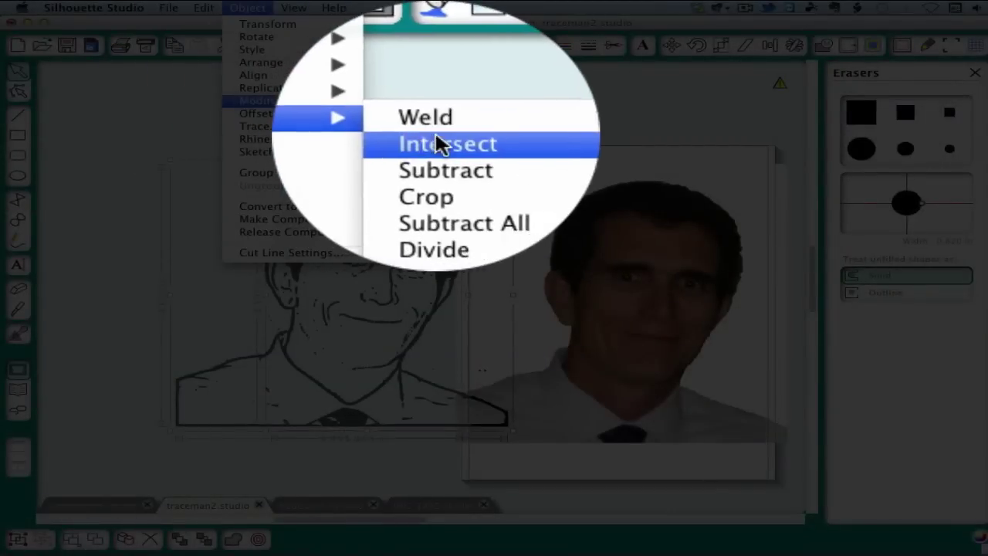
{"action": "left_click", "coordinate": [435, 101]}
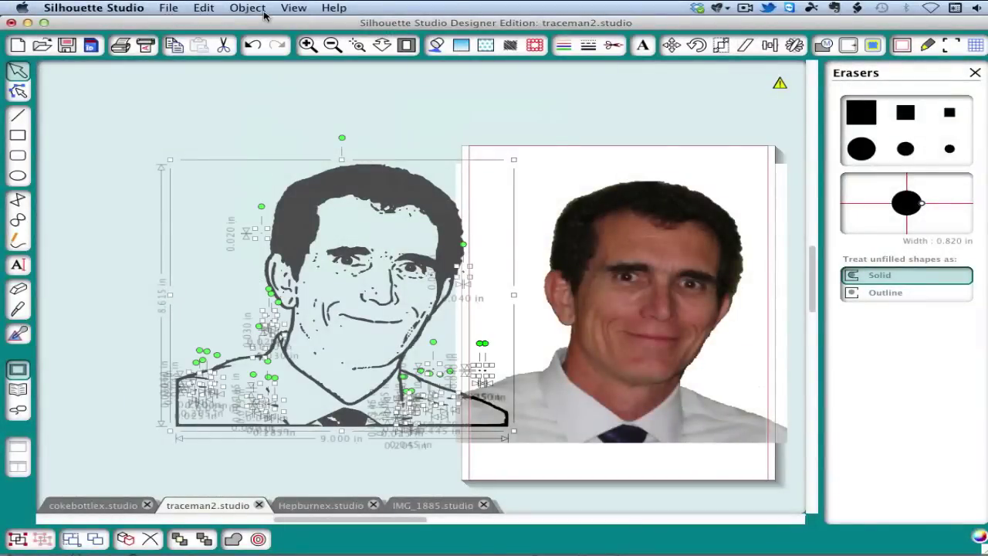
{"action": "left_click", "coordinate": [258, 9]}
{"action": "mouse_move", "coordinate": [259, 51]}
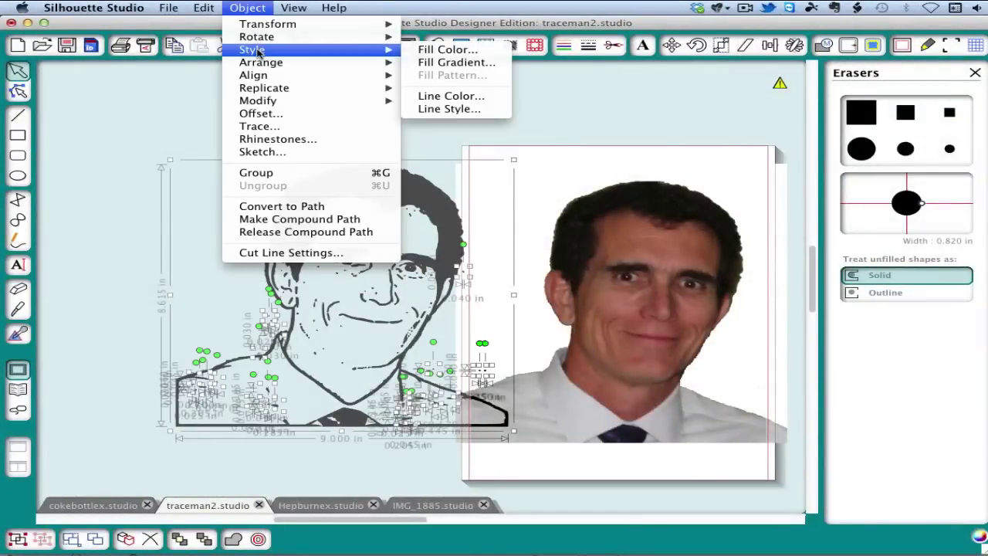
{"action": "left_click", "coordinate": [252, 8]}
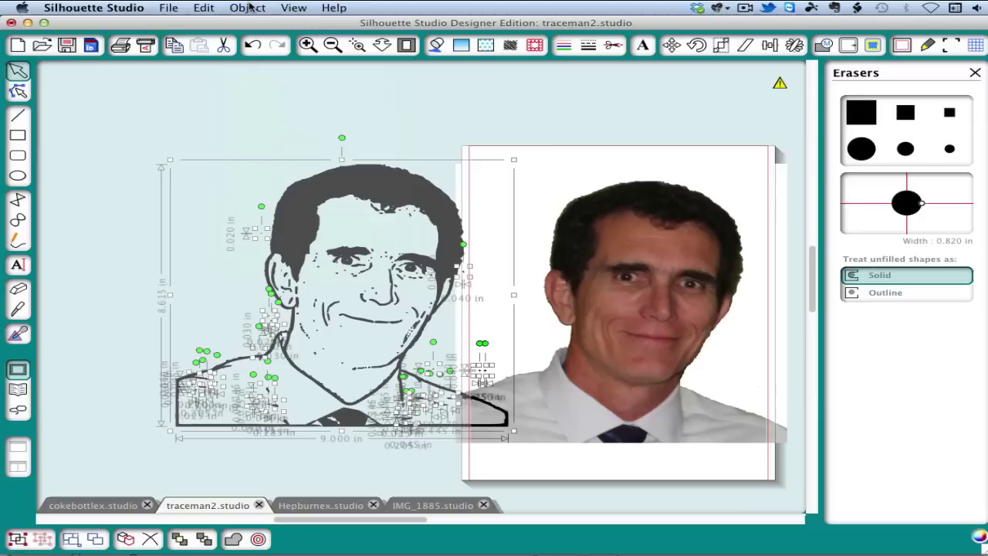
Delete the stray specks outside the welded portrait, beside the hair and ears and above the shoulders.
{"action": "left_click", "coordinate": [252, 81]}
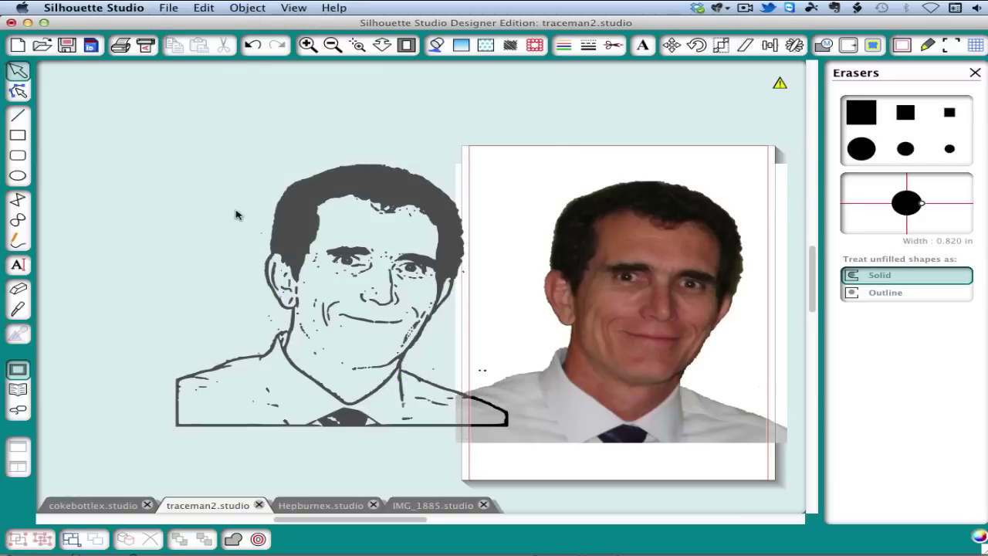
{"action": "left_click_drag", "start_coordinate": [258, 240], "coordinate": [260, 241]}
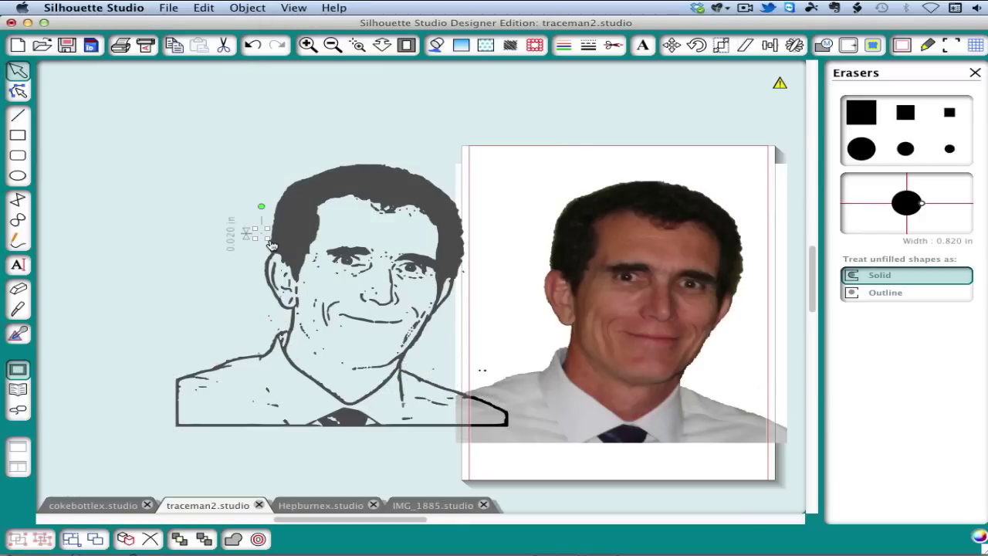
{"action": "left_click", "coordinate": [270, 246]}
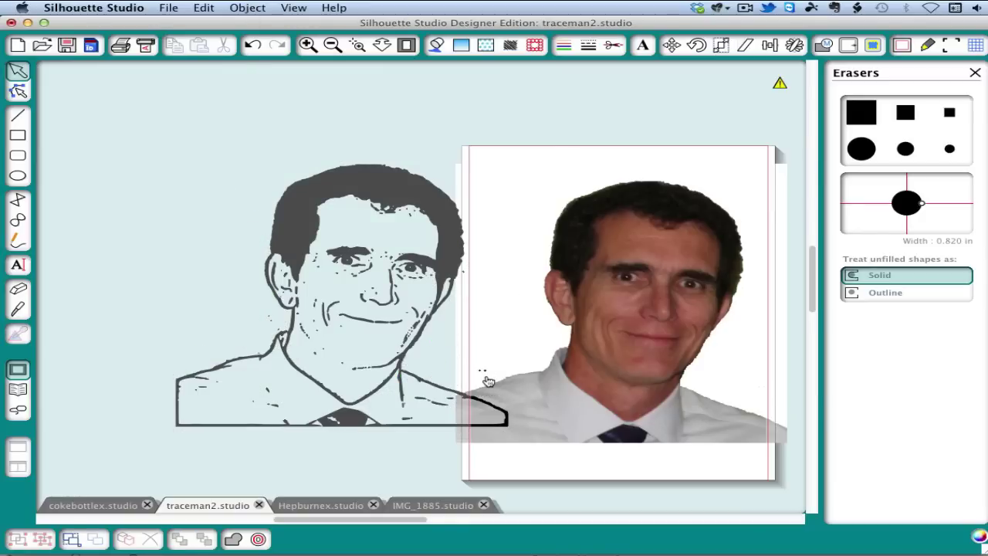
{"action": "left_click", "coordinate": [482, 376]}
{"action": "left_click", "coordinate": [484, 375]}
{"action": "left_click", "coordinate": [479, 376]}
{"action": "left_click", "coordinate": [480, 375]}
{"action": "left_click", "coordinate": [272, 323]}
{"action": "left_click", "coordinate": [273, 328]}
{"action": "left_click", "coordinate": [274, 330]}
{"action": "left_click", "coordinate": [275, 333]}
{"action": "left_click", "coordinate": [263, 355]}
{"action": "left_click", "coordinate": [484, 273]}
{"action": "left_click", "coordinate": [466, 277]}
{"action": "left_click", "coordinate": [483, 285]}
Select all pieces of the welded portrait and make them a compound path.
{"action": "mouse_move", "coordinate": [130, 133]}
{"action": "left_mouse_down"}
{"action": "mouse_move", "coordinate": [254, 198]}
{"action": "mouse_move", "coordinate": [536, 461]}
{"action": "left_mouse_up"}
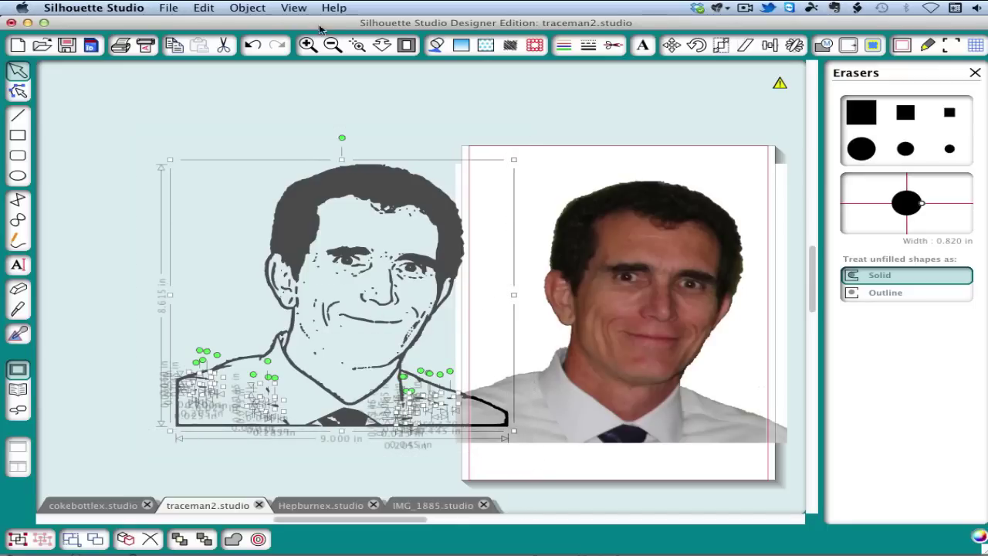
{"action": "left_click", "coordinate": [250, 7]}
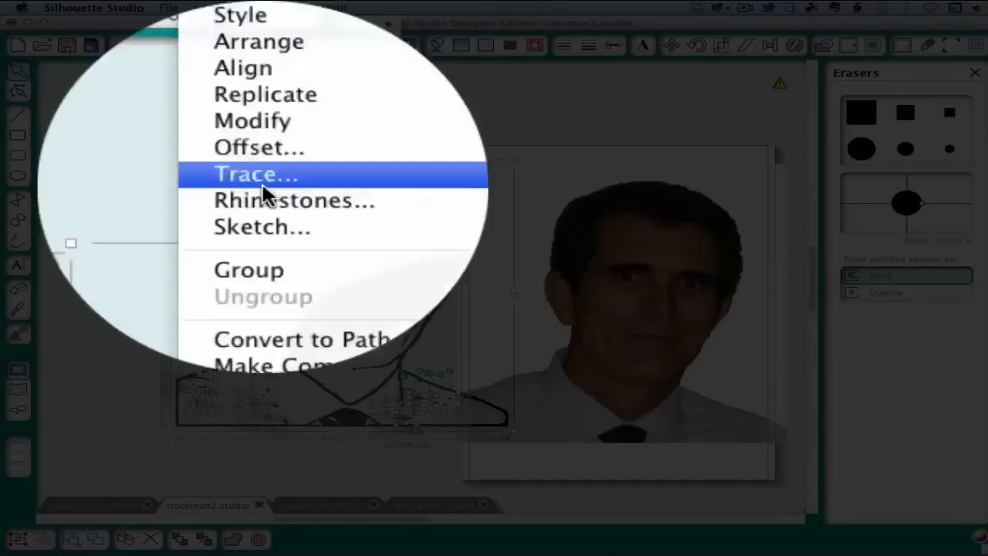
{"action": "left_click", "coordinate": [269, 219]}
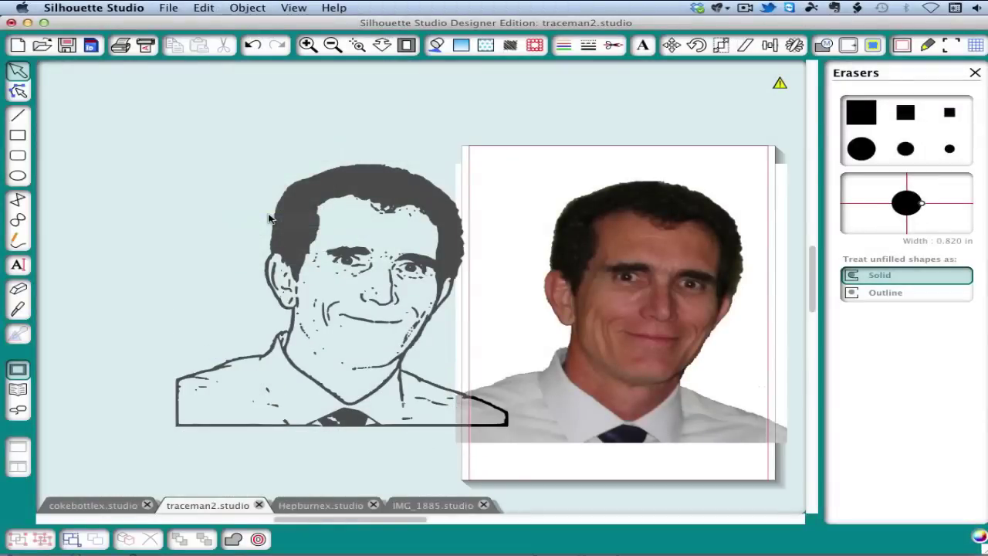